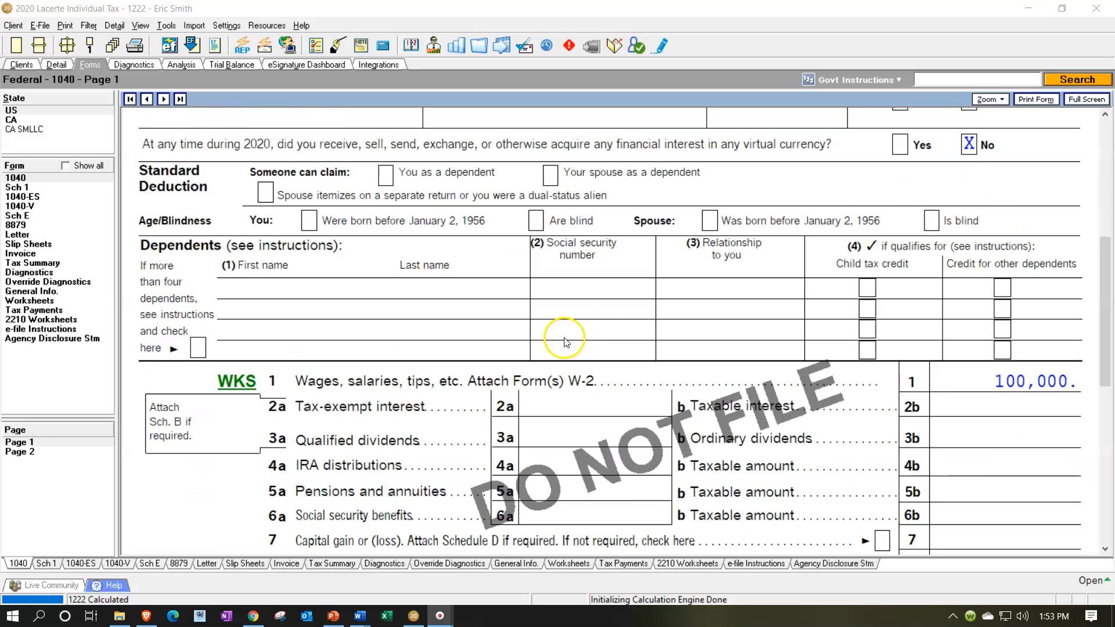
Examine the income lines on page 1 of Form 1040 and the rental income line on Schedule 1.
{"action": "scroll", "coordinate": [888, 400], "scroll_direction": "down", "scroll_amount": 1}
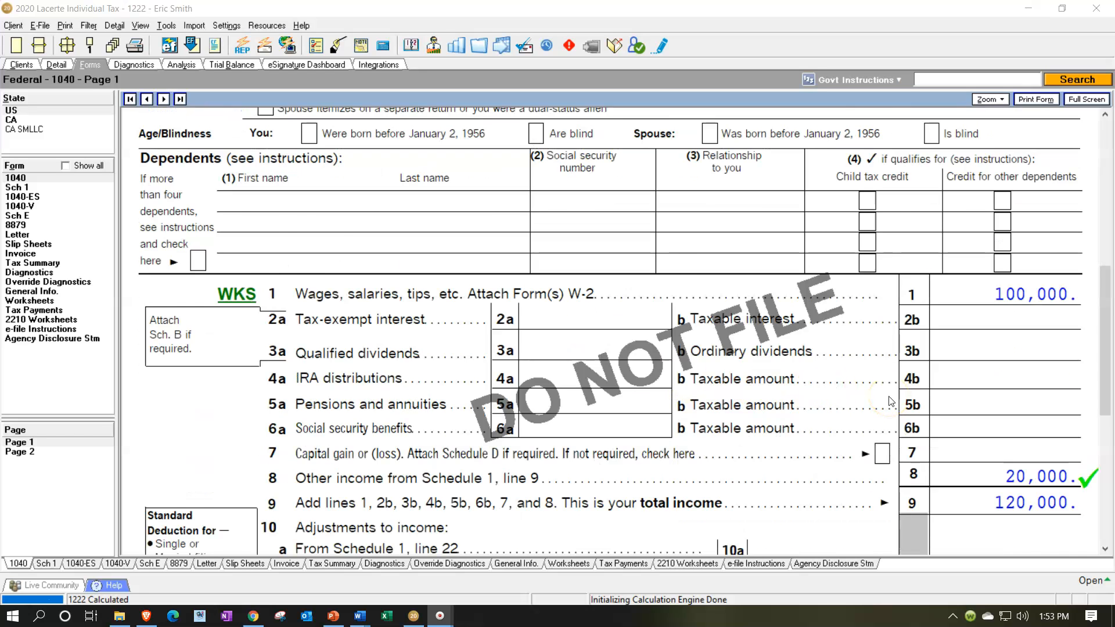
{"action": "scroll", "coordinate": [888, 400], "scroll_direction": "down", "scroll_amount": 1}
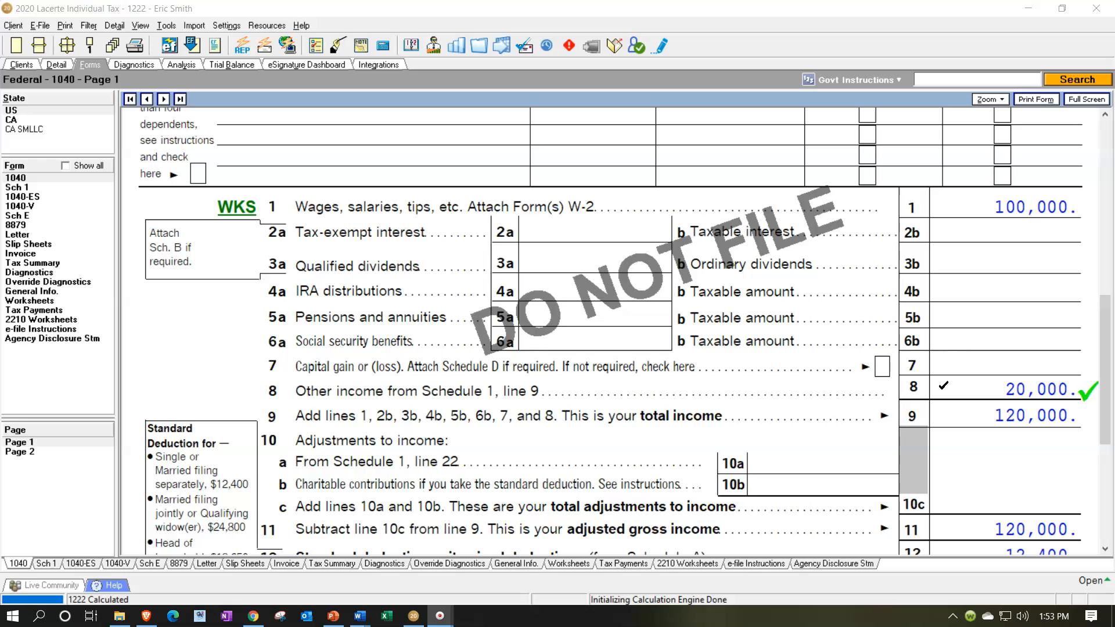
{"action": "scroll", "coordinate": [943, 385], "scroll_direction": "down", "scroll_amount": 1}
{"action": "left_click", "coordinate": [946, 405]}
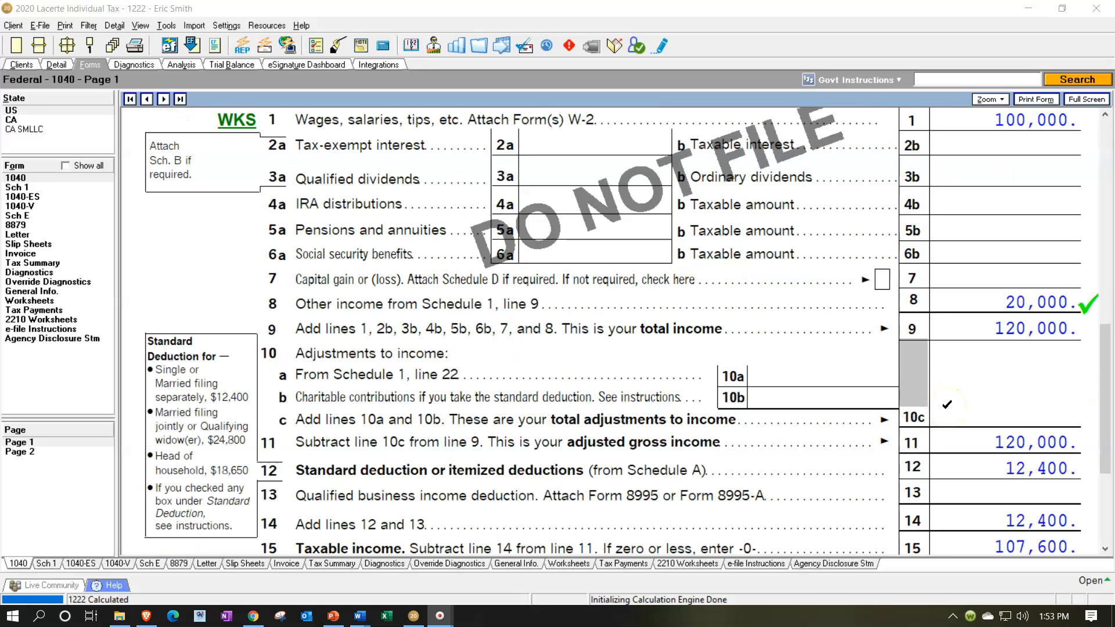
{"action": "left_click", "coordinate": [837, 356]}
{"action": "scroll", "coordinate": [953, 431], "scroll_direction": "down", "scroll_amount": 3}
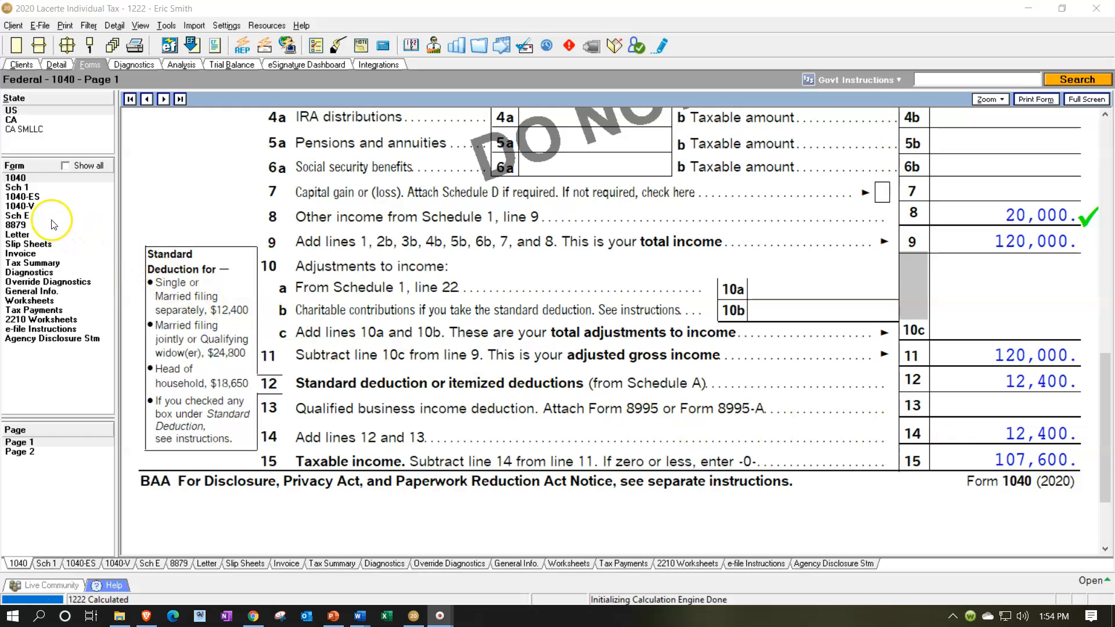
{"action": "left_click", "coordinate": [23, 192]}
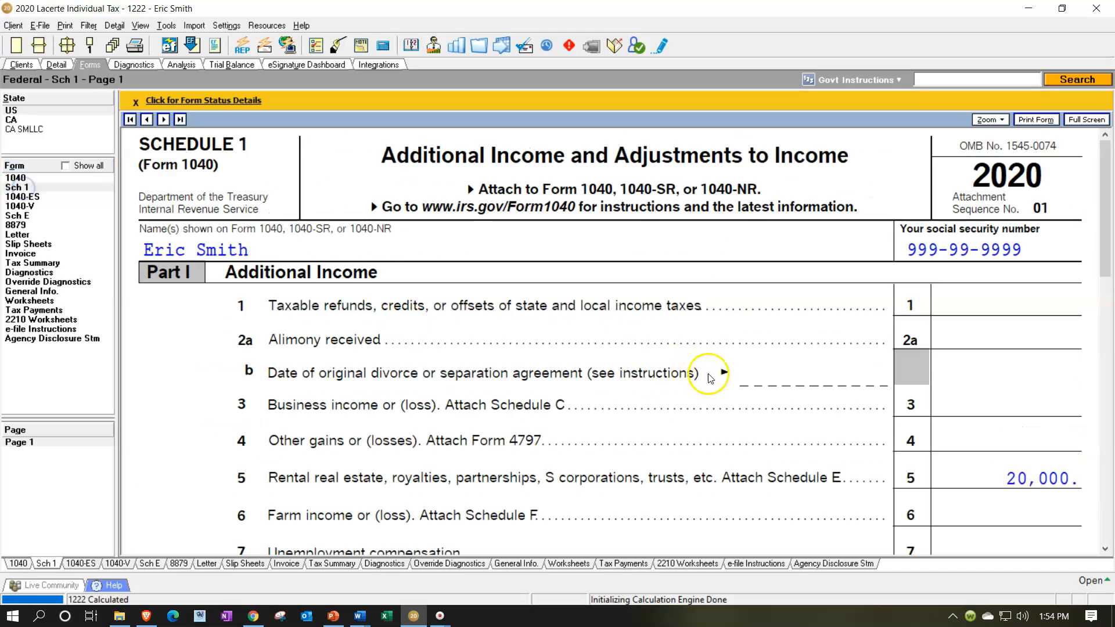
{"action": "scroll", "coordinate": [702, 383], "scroll_direction": "down", "scroll_amount": 3}
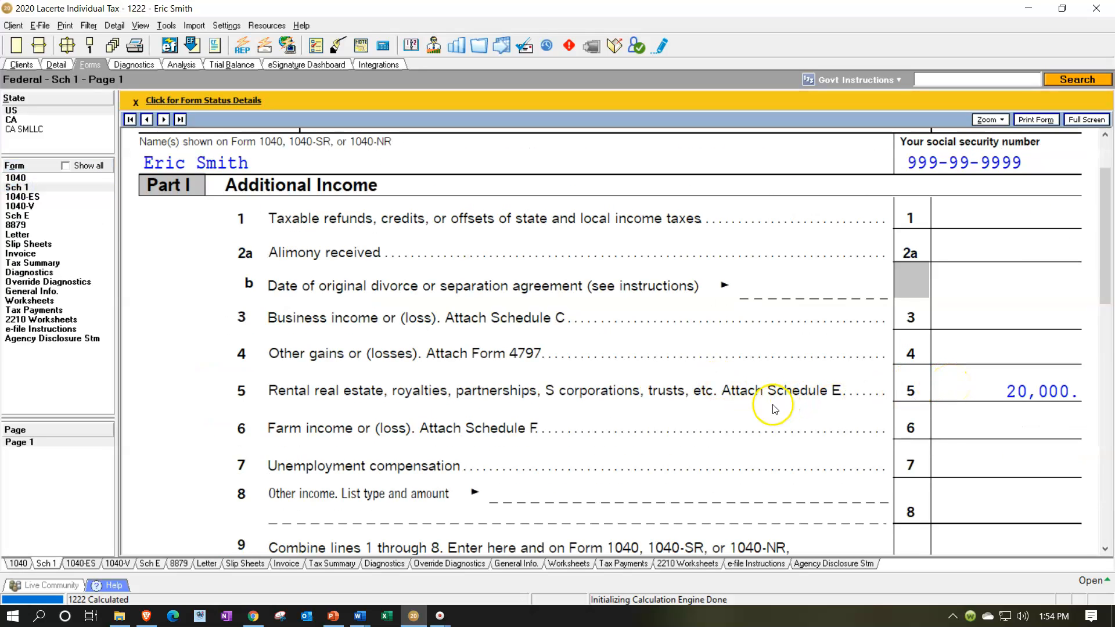
Examine the rental property's Schedule E from the rental days and rents received through expenses to the total on line 26.
{"action": "left_click", "coordinate": [20, 215]}
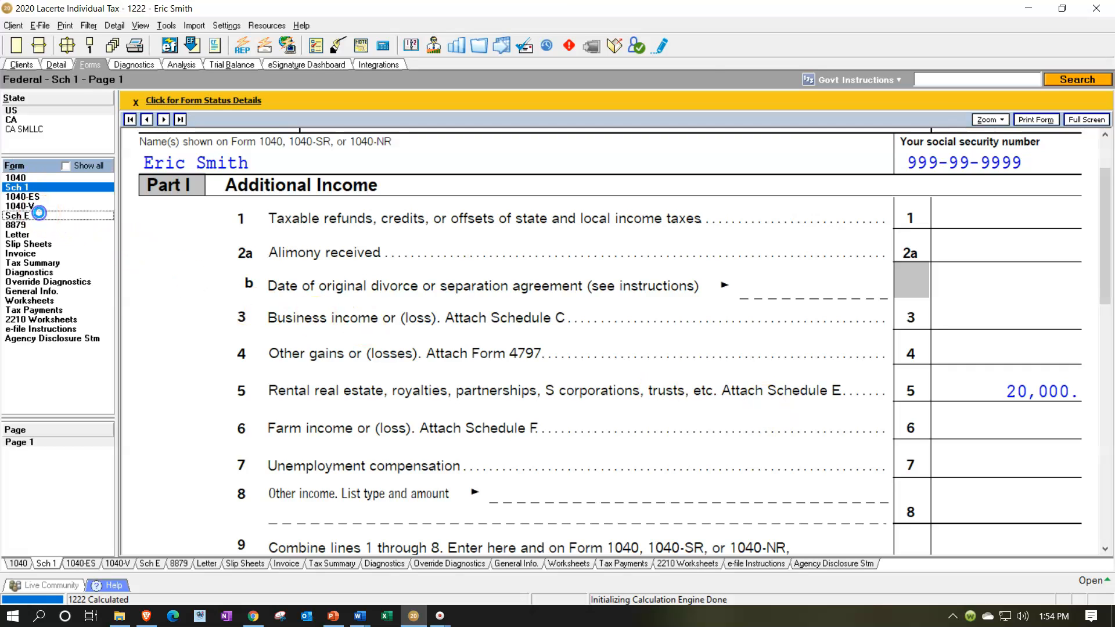
{"action": "scroll", "coordinate": [559, 329], "scroll_direction": "down", "scroll_amount": 3}
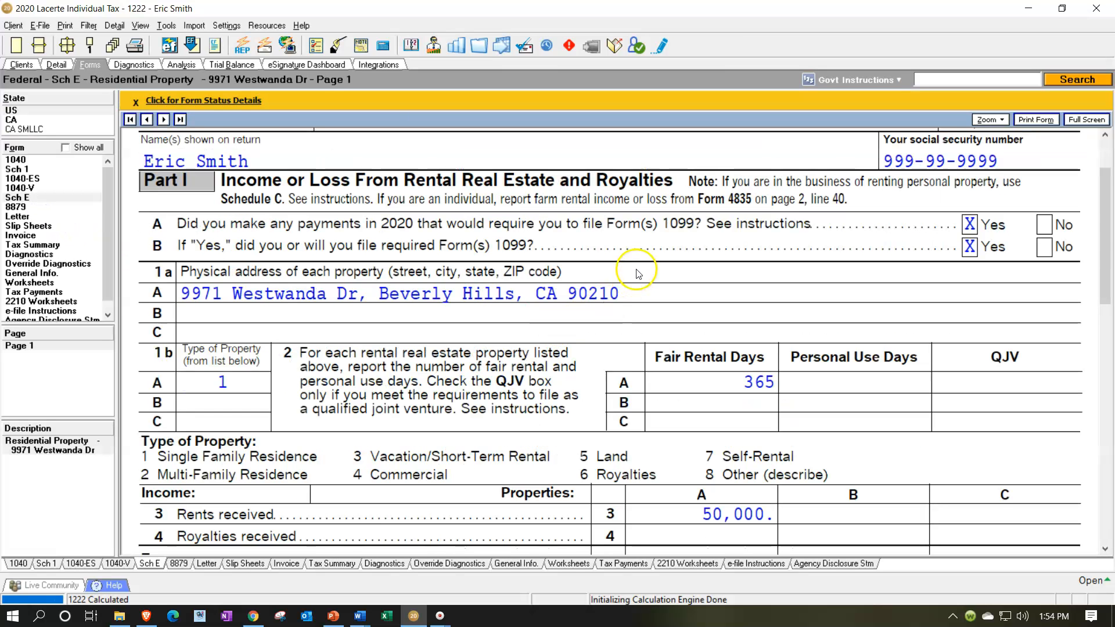
{"action": "scroll", "coordinate": [645, 296], "scroll_direction": "down", "scroll_amount": 3}
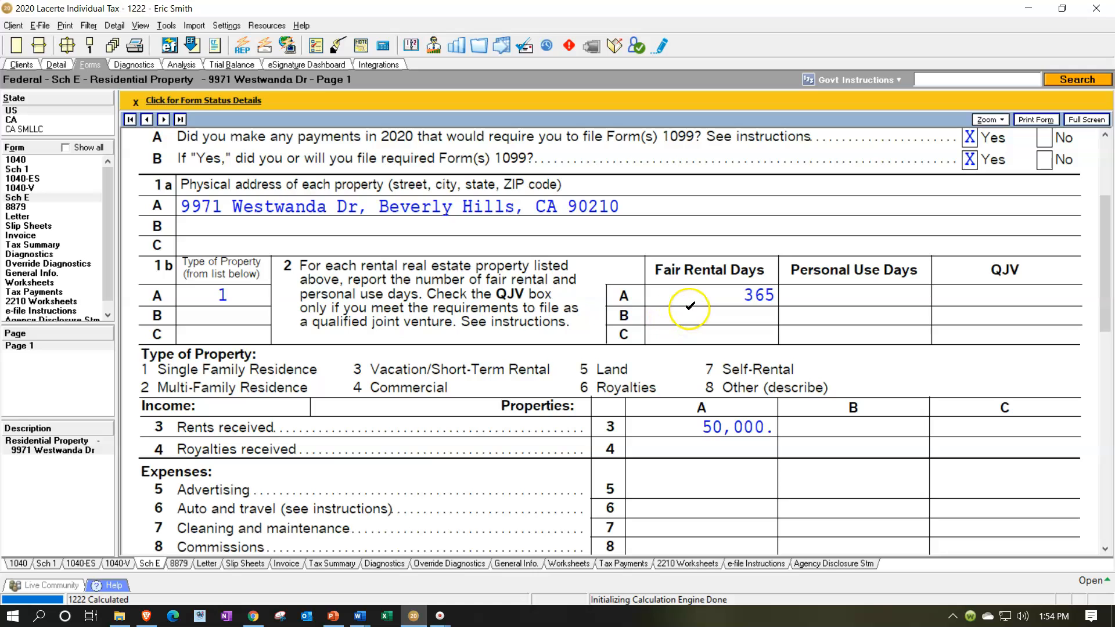
{"action": "scroll", "coordinate": [692, 302], "scroll_direction": "down", "scroll_amount": 3}
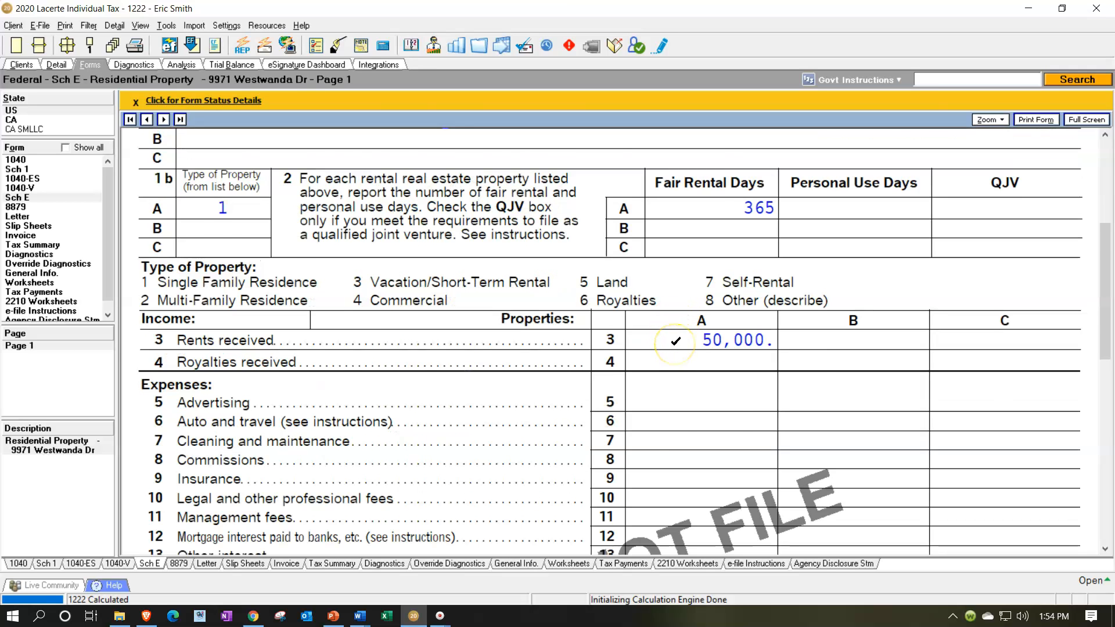
{"action": "scroll", "coordinate": [675, 342], "scroll_direction": "down", "scroll_amount": 3}
{"action": "scroll", "coordinate": [676, 347], "scroll_direction": "down", "scroll_amount": 3}
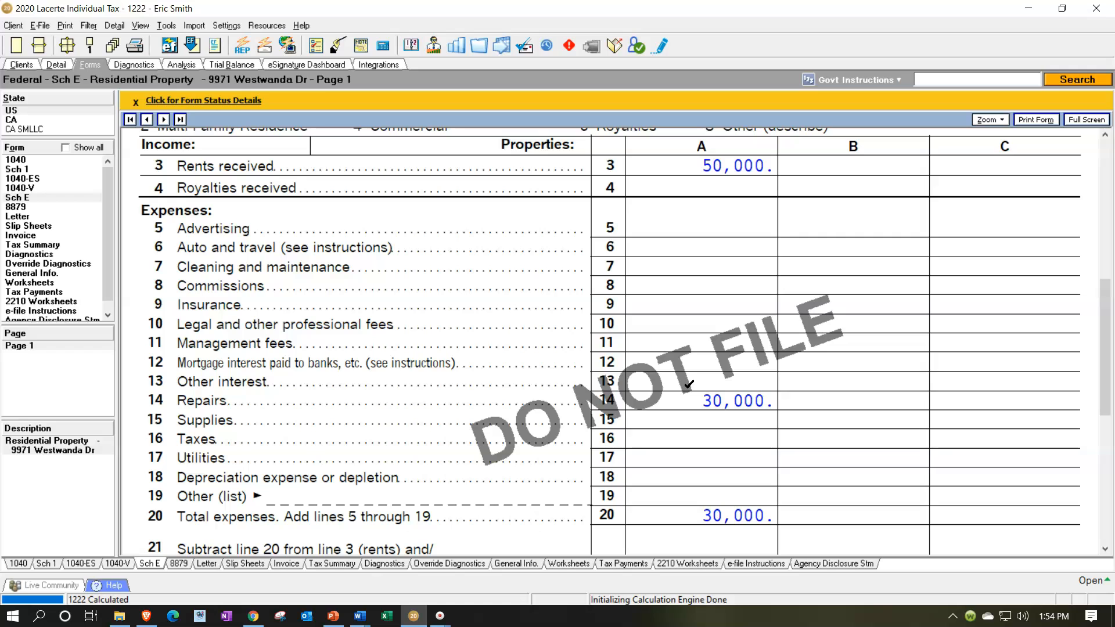
{"action": "scroll", "coordinate": [689, 384], "scroll_direction": "down", "scroll_amount": 3}
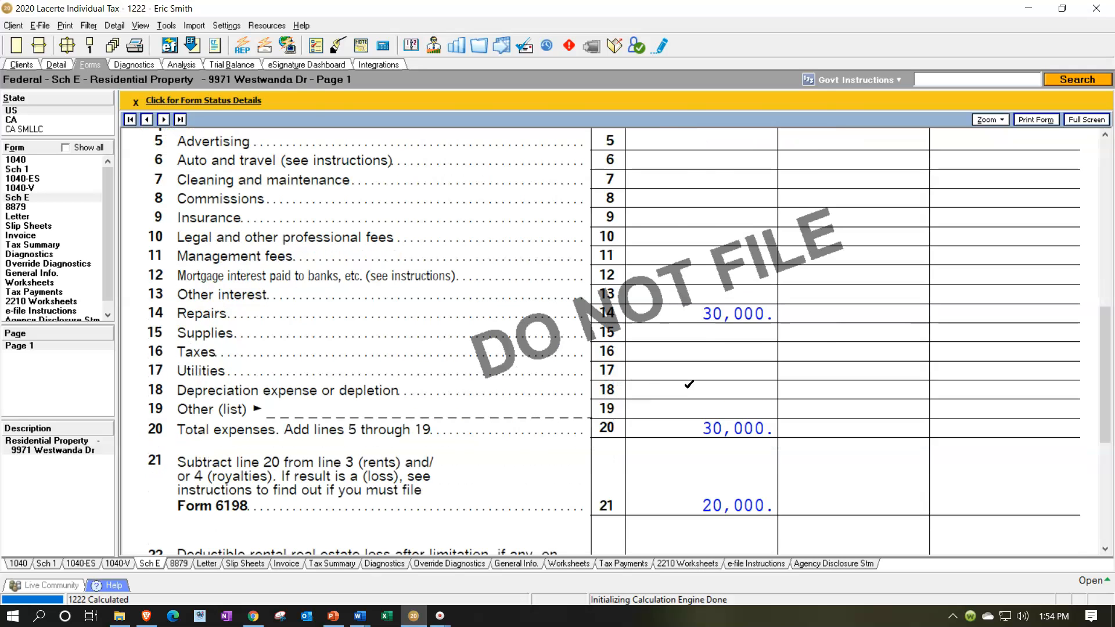
{"action": "scroll", "coordinate": [689, 383], "scroll_direction": "down", "scroll_amount": 3}
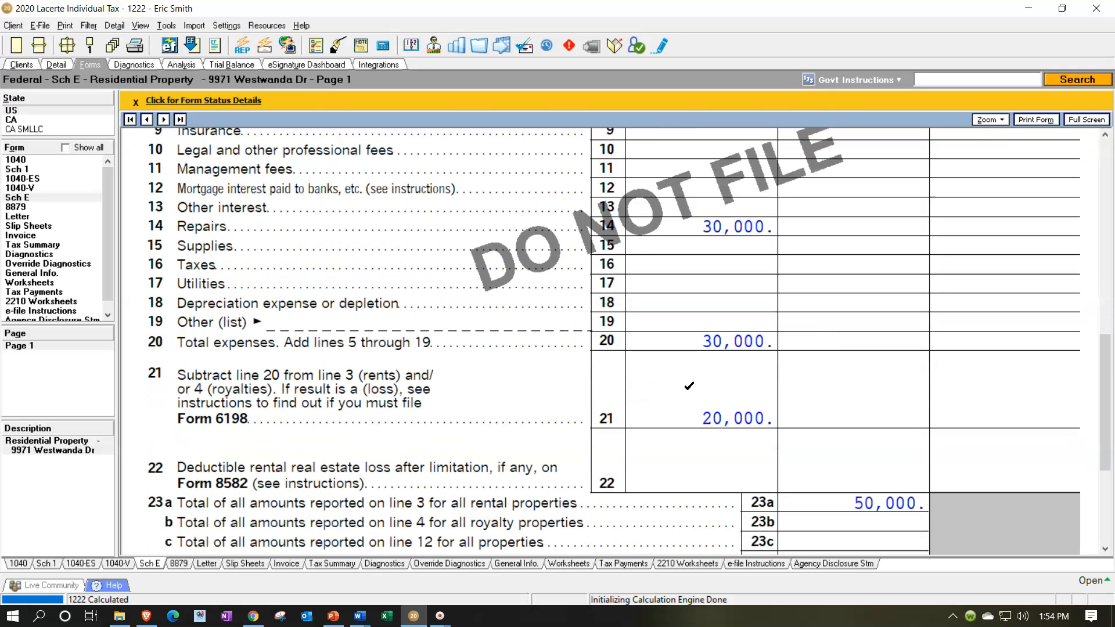
{"action": "scroll", "coordinate": [688, 385], "scroll_direction": "down", "scroll_amount": 3}
{"action": "scroll", "coordinate": [689, 411], "scroll_direction": "down", "scroll_amount": 3}
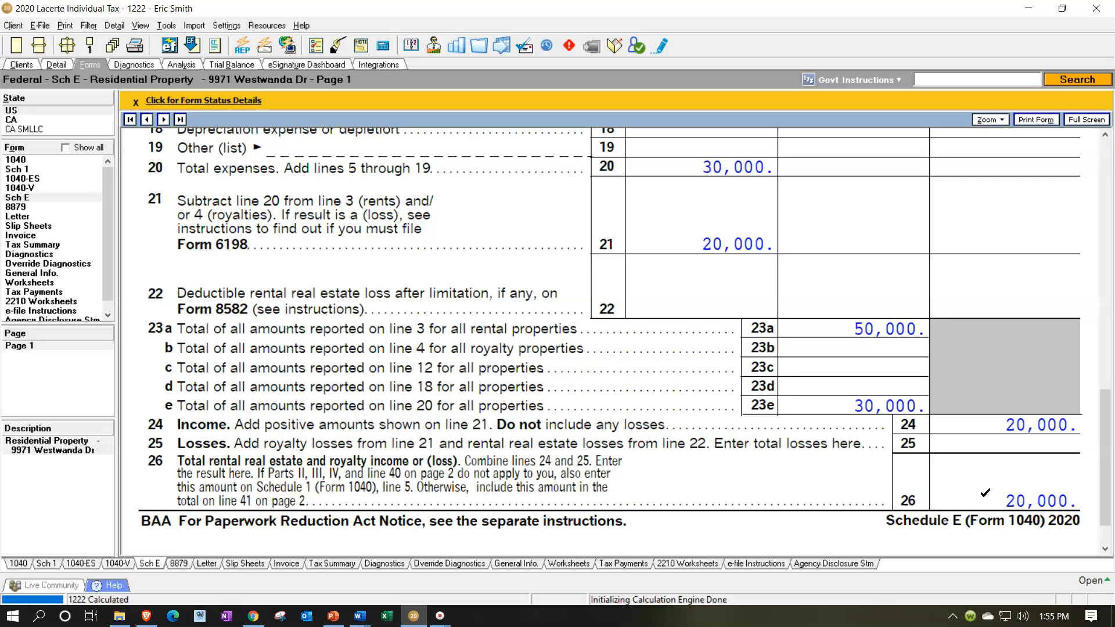
Set the direct repairs expense to 60,000 in the residential property's Schedule E input.
{"action": "left_click", "coordinate": [62, 68]}
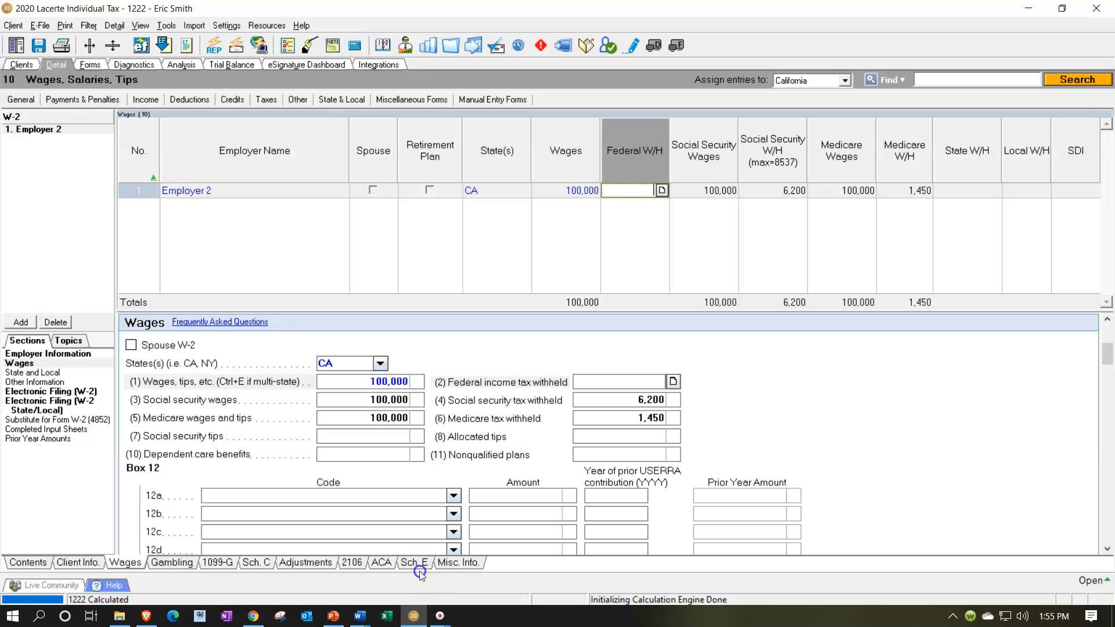
{"action": "left_click", "coordinate": [419, 562]}
{"action": "scroll", "coordinate": [473, 457], "scroll_direction": "down", "scroll_amount": 8}
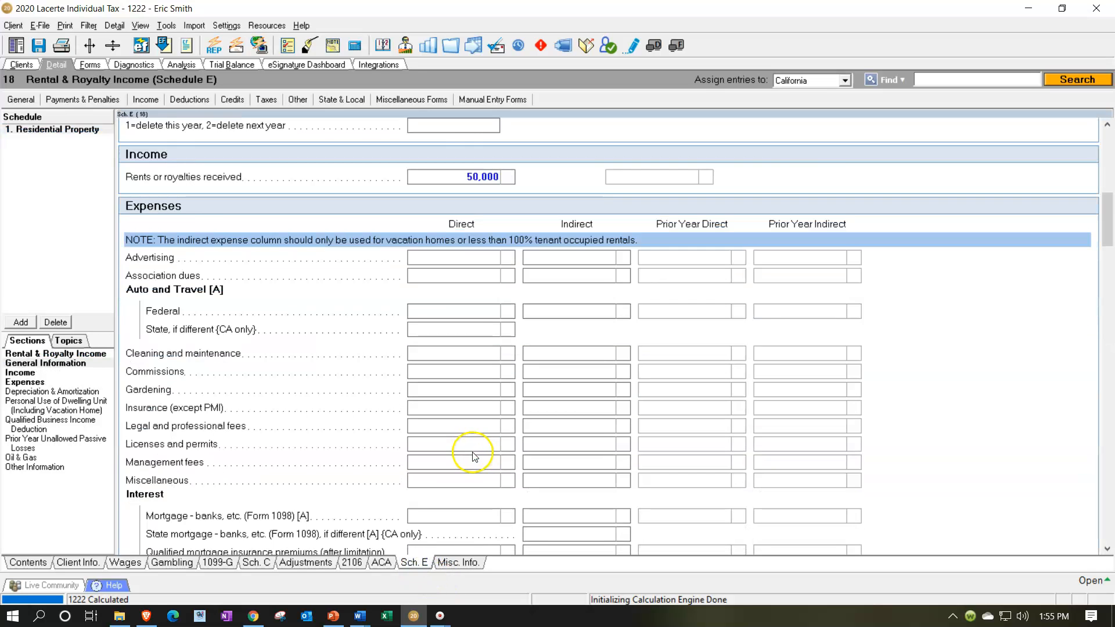
{"action": "scroll", "coordinate": [473, 457], "scroll_direction": "down", "scroll_amount": 4}
{"action": "left_click", "coordinate": [477, 459]}
{"action": "type", "text": "60,000"}
{"action": "key", "text": "Tab"}
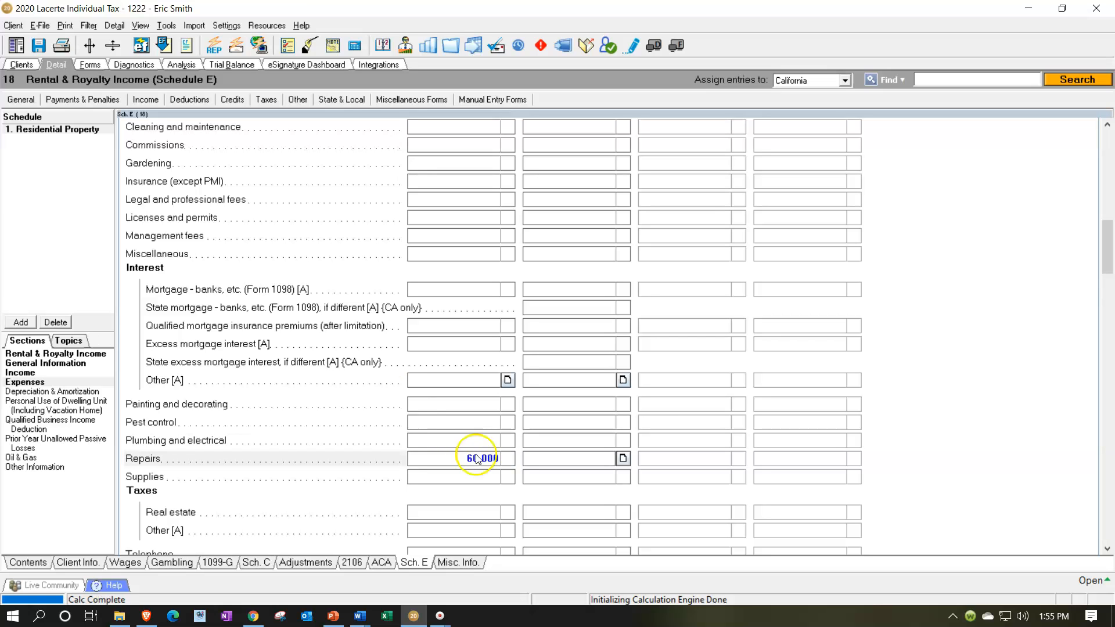
Review the recalculated Schedule E loss and the wages and other income lines on Form 1040.
{"action": "left_click", "coordinate": [90, 65]}
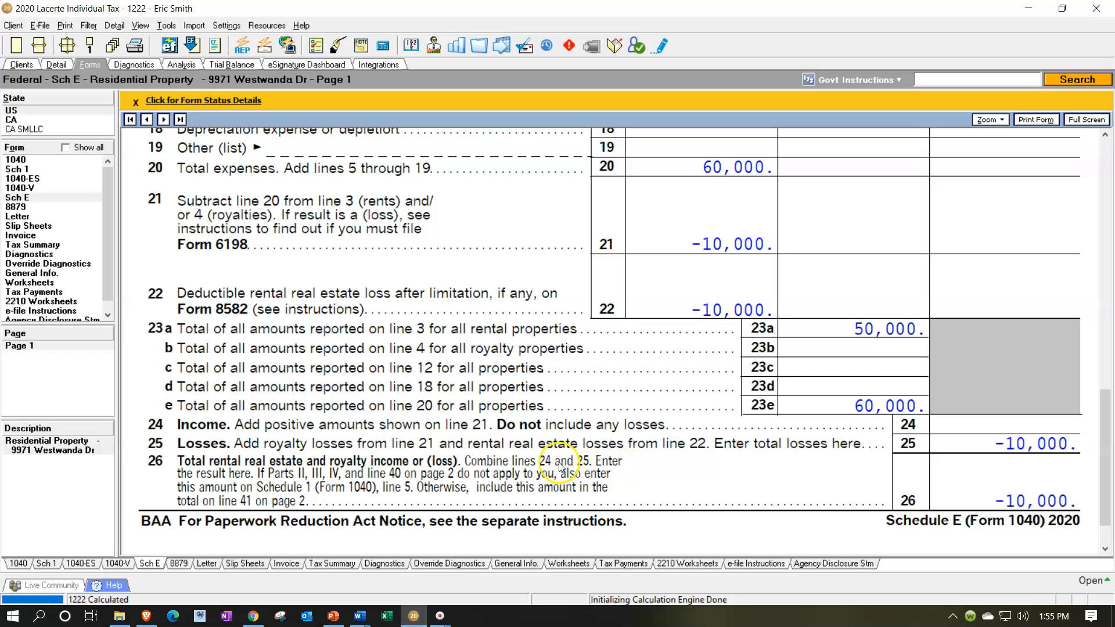
{"action": "left_click", "coordinate": [14, 160]}
{"action": "left_click", "coordinate": [15, 160]}
{"action": "scroll", "coordinate": [577, 381], "scroll_direction": "up", "scroll_amount": 5}
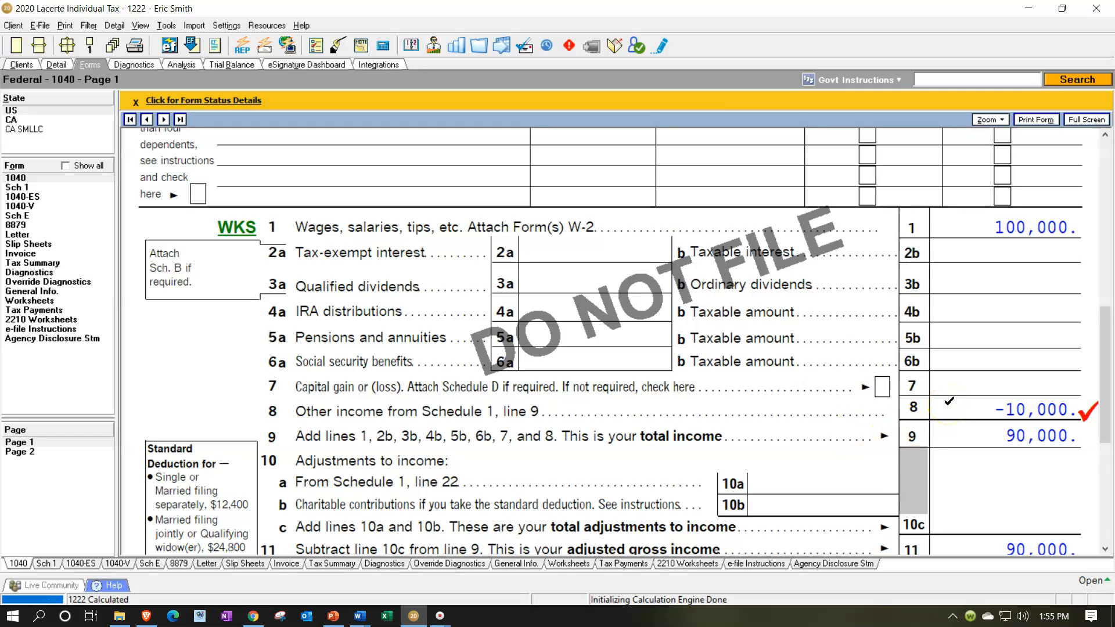
{"action": "left_click", "coordinate": [967, 226]}
{"action": "left_click", "coordinate": [954, 409]}
{"action": "left_click", "coordinate": [105, 108]}
Mark the residential property as "Did not actively participate" in its Schedule E general information.
{"action": "left_click", "coordinate": [56, 64]}
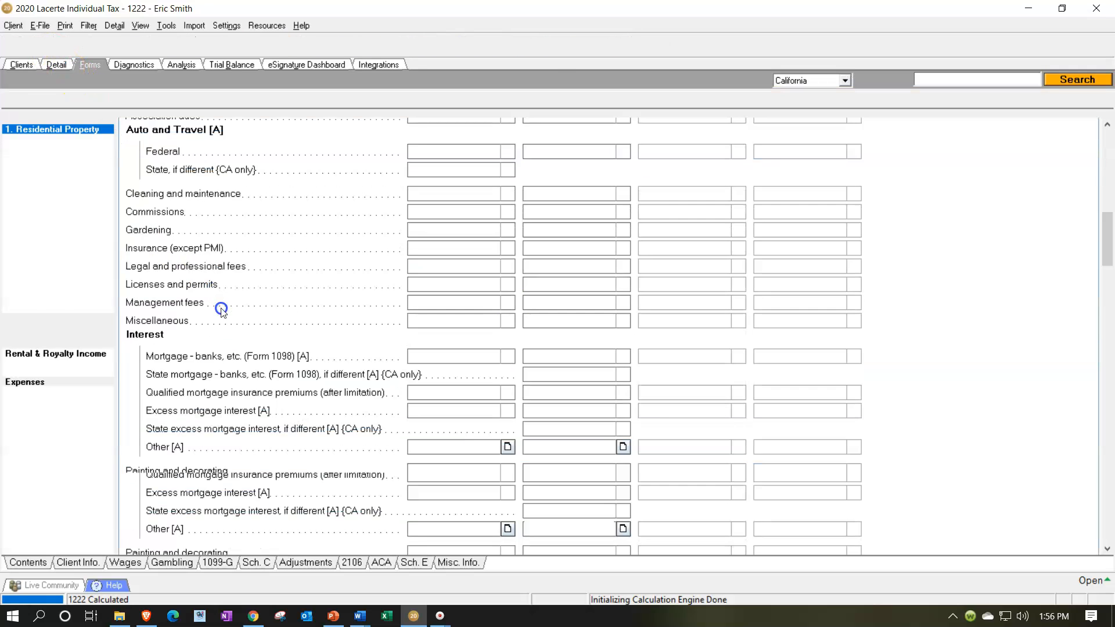
{"action": "scroll", "coordinate": [411, 468], "scroll_direction": "up", "scroll_amount": 10}
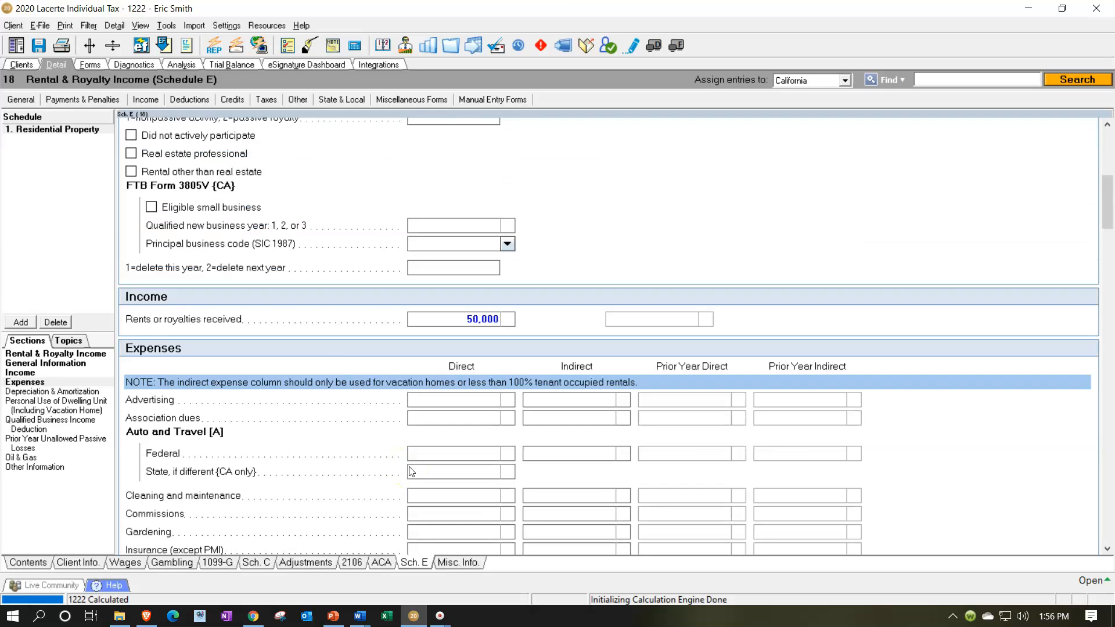
{"action": "scroll", "coordinate": [411, 472], "scroll_direction": "up", "scroll_amount": 2}
{"action": "left_click", "coordinate": [131, 293]}
{"action": "left_click", "coordinate": [132, 287]}
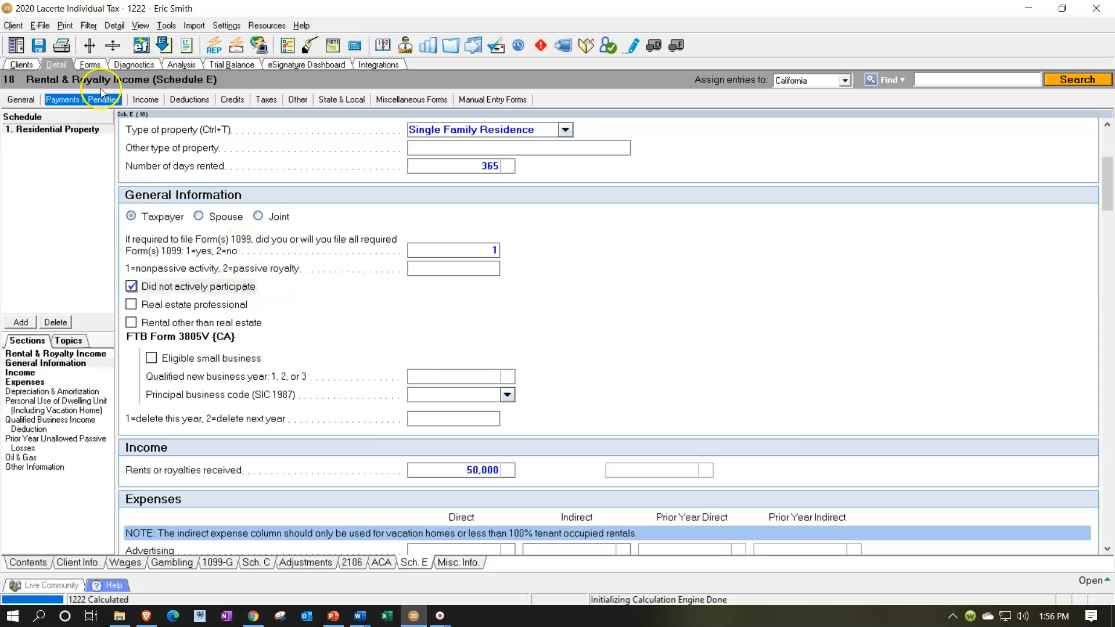
Review how the rental loss is treated on Form 1040, Schedule E lines 21 to 26 and Form 8582 Part I.
{"action": "left_click", "coordinate": [91, 66]}
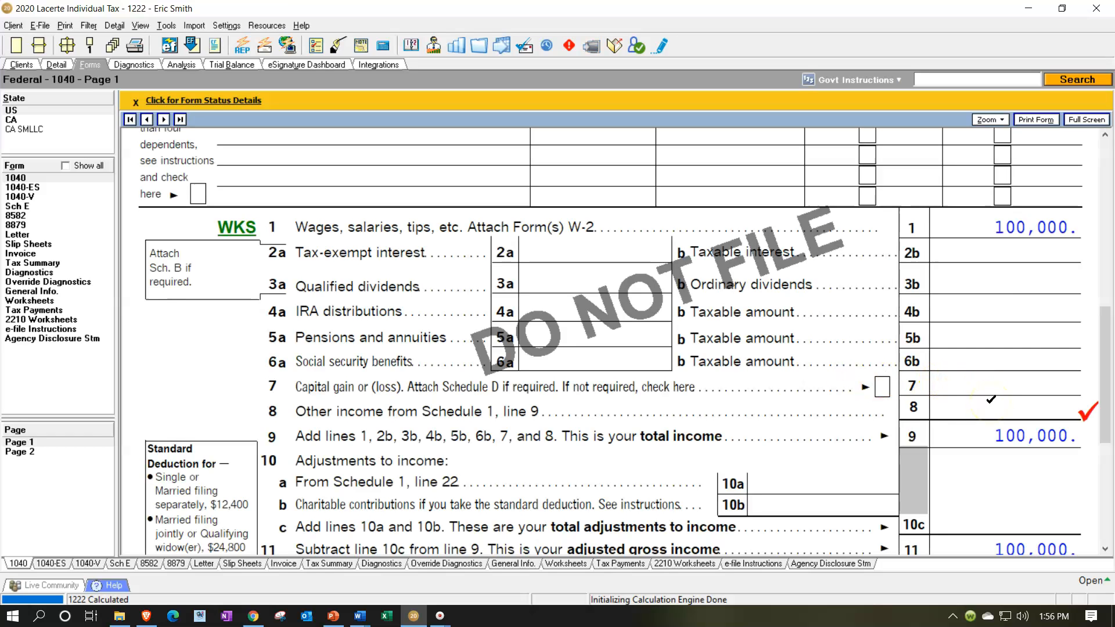
{"action": "left_click", "coordinate": [18, 206]}
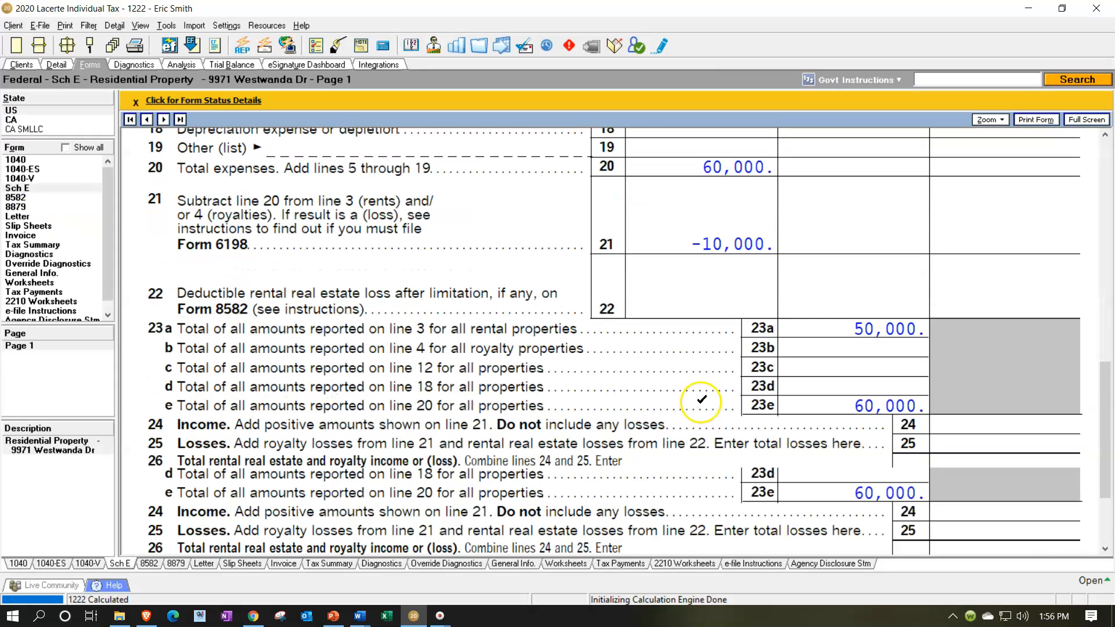
{"action": "scroll", "coordinate": [823, 356], "scroll_direction": "down", "scroll_amount": 1}
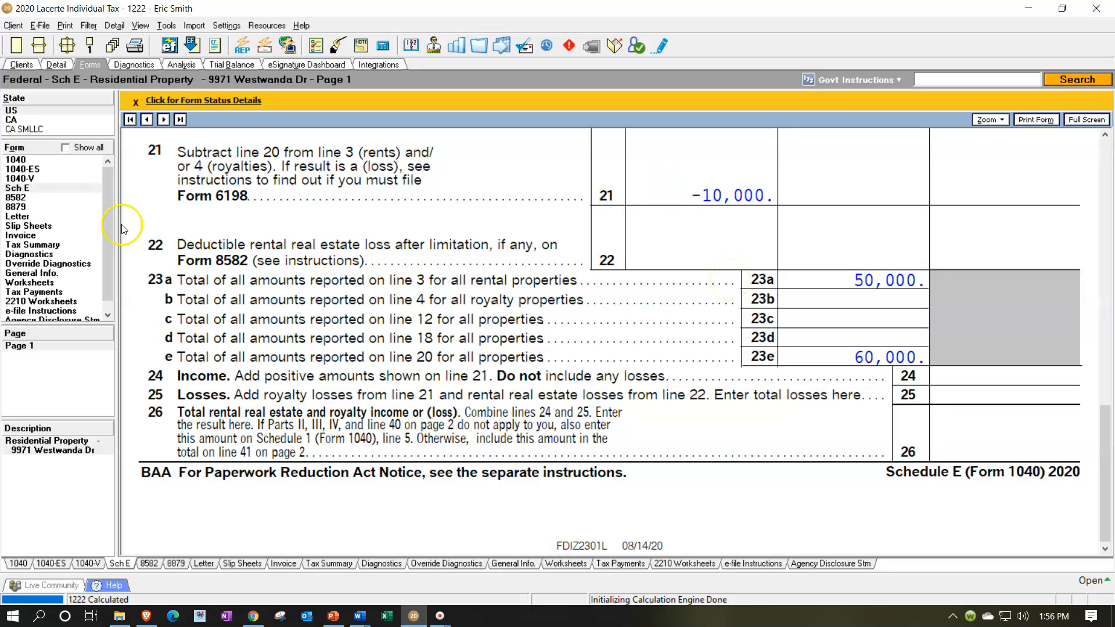
{"action": "left_click", "coordinate": [16, 197]}
{"action": "scroll", "coordinate": [392, 310], "scroll_direction": "up", "scroll_amount": 10}
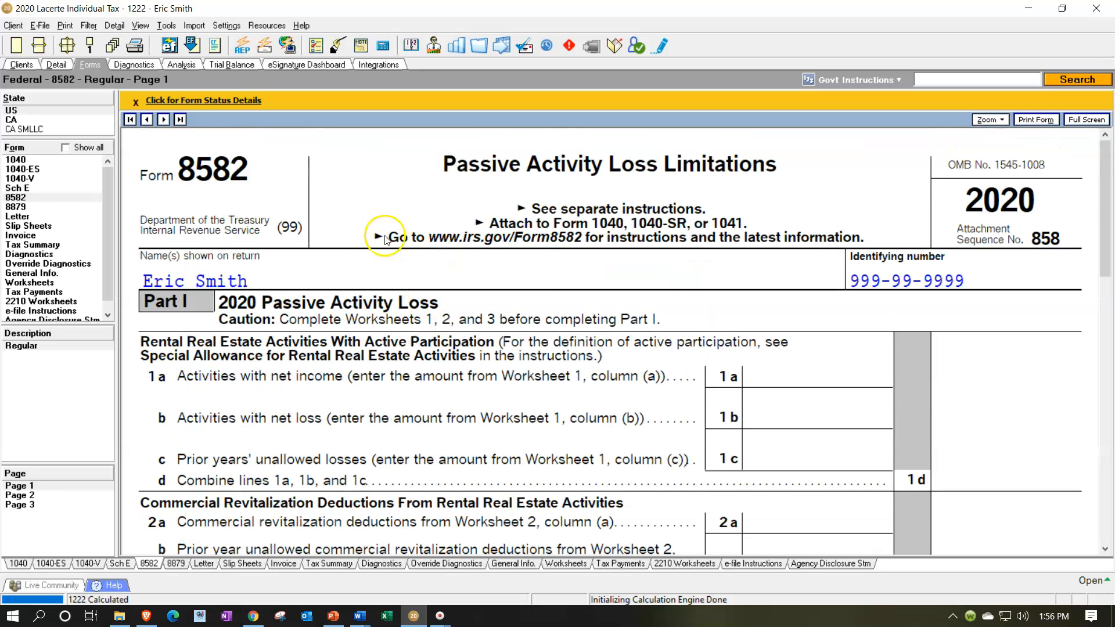
{"action": "scroll", "coordinate": [406, 302], "scroll_direction": "down", "scroll_amount": 3}
{"action": "scroll", "coordinate": [437, 303], "scroll_direction": "down", "scroll_amount": 1}
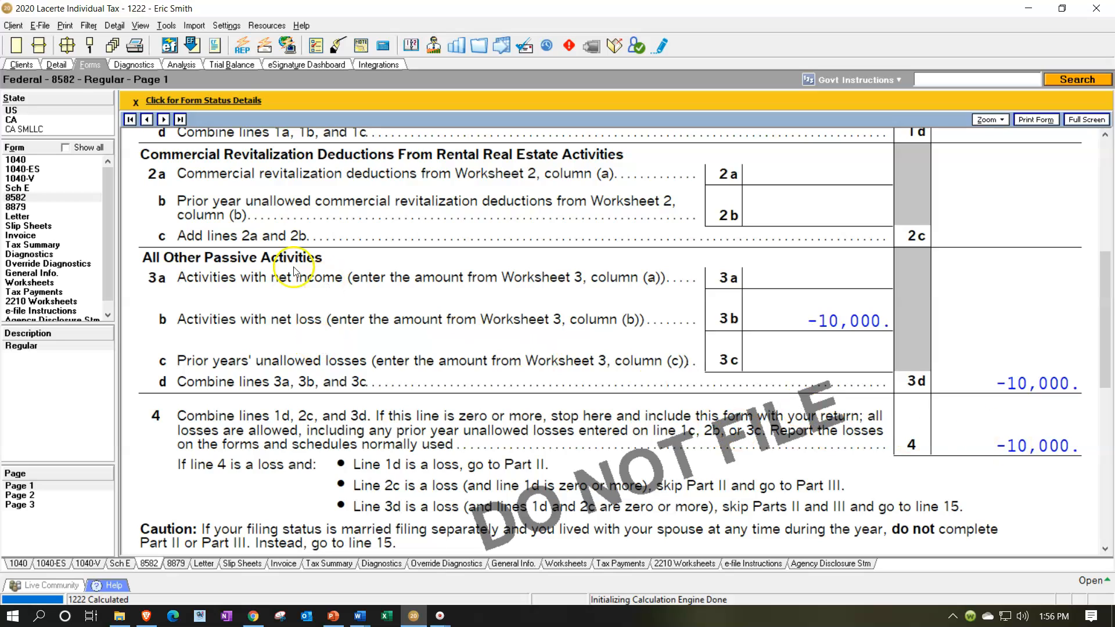
Clear "Did not actively participate" for the residential property and set its direct repairs expense to 80,000.
{"action": "left_click", "coordinate": [57, 65]}
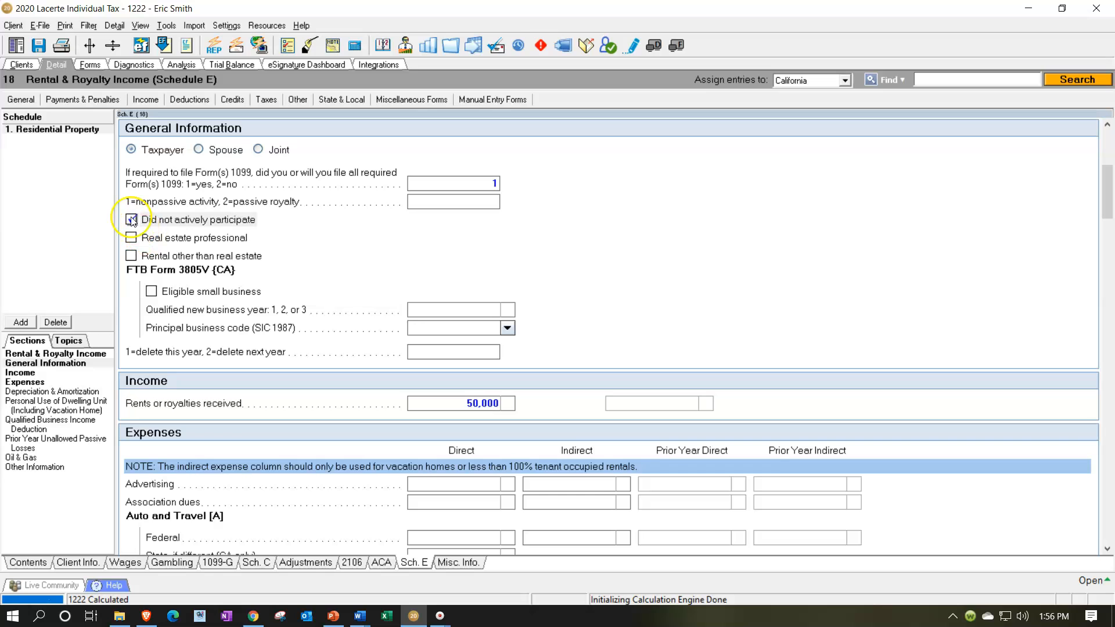
{"action": "scroll", "coordinate": [439, 325], "scroll_direction": "down", "scroll_amount": 5}
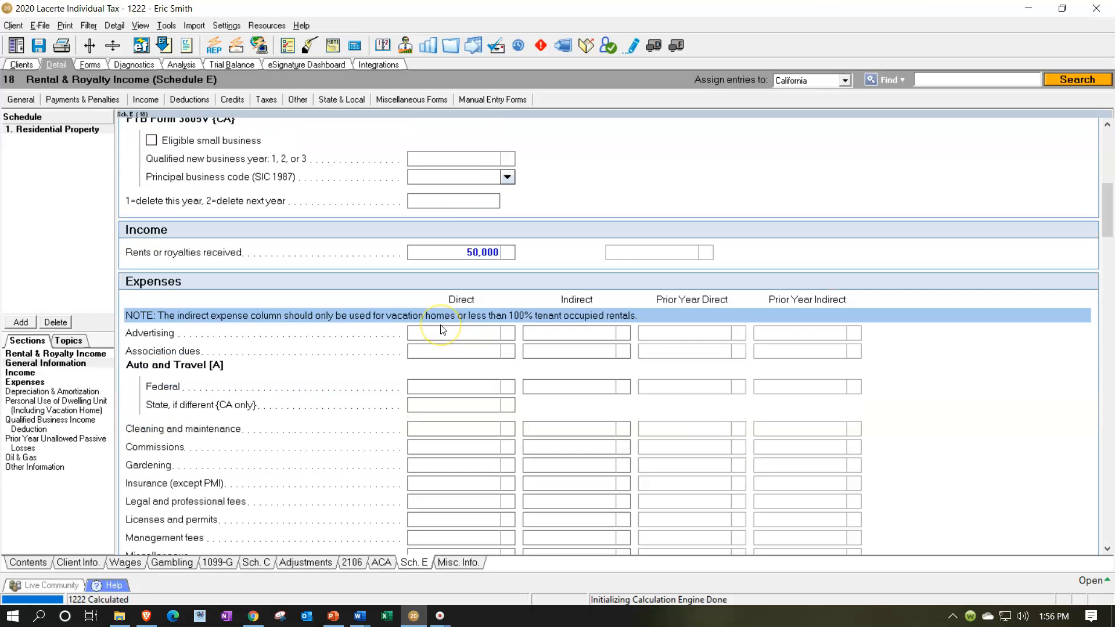
{"action": "scroll", "coordinate": [441, 328], "scroll_direction": "down", "scroll_amount": 3}
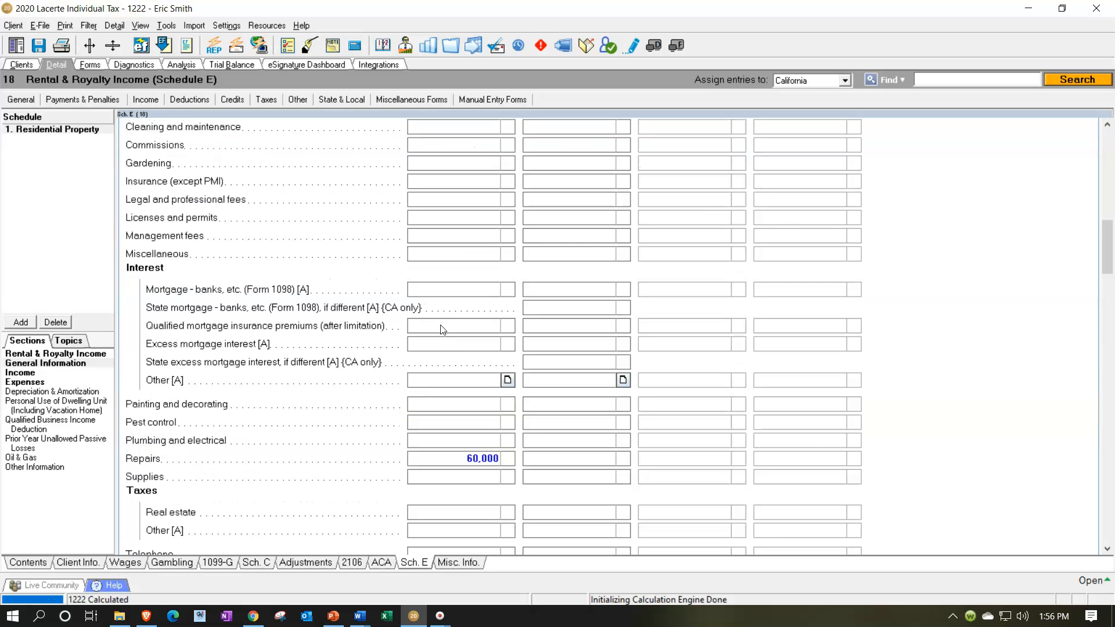
{"action": "left_click", "coordinate": [473, 457]}
{"action": "type", "text": "80"}
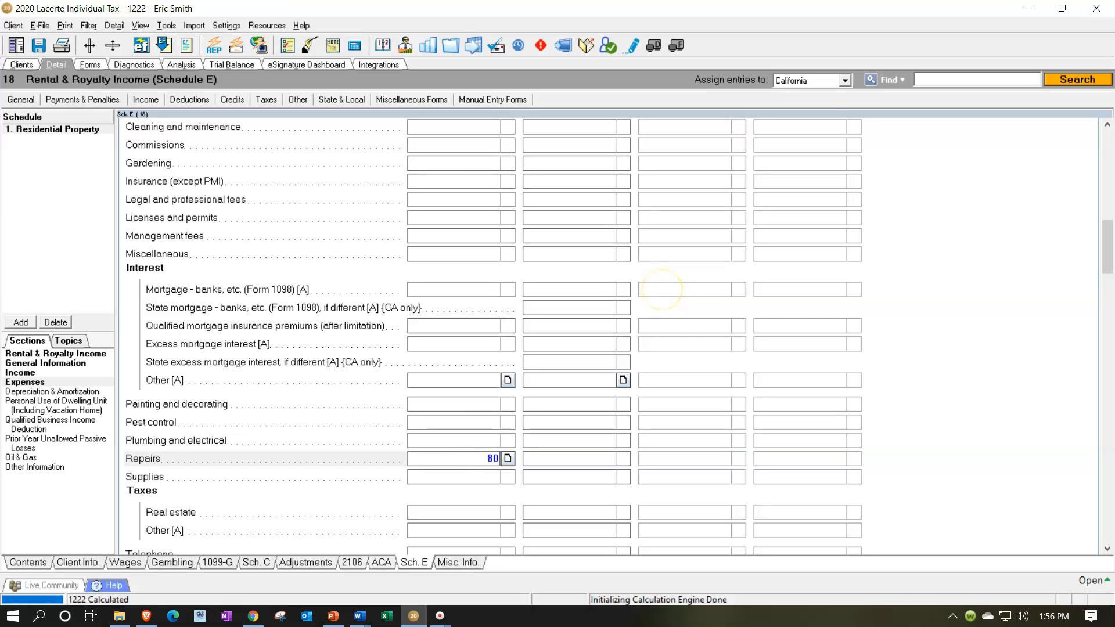
{"action": "key", "text": "Return"}
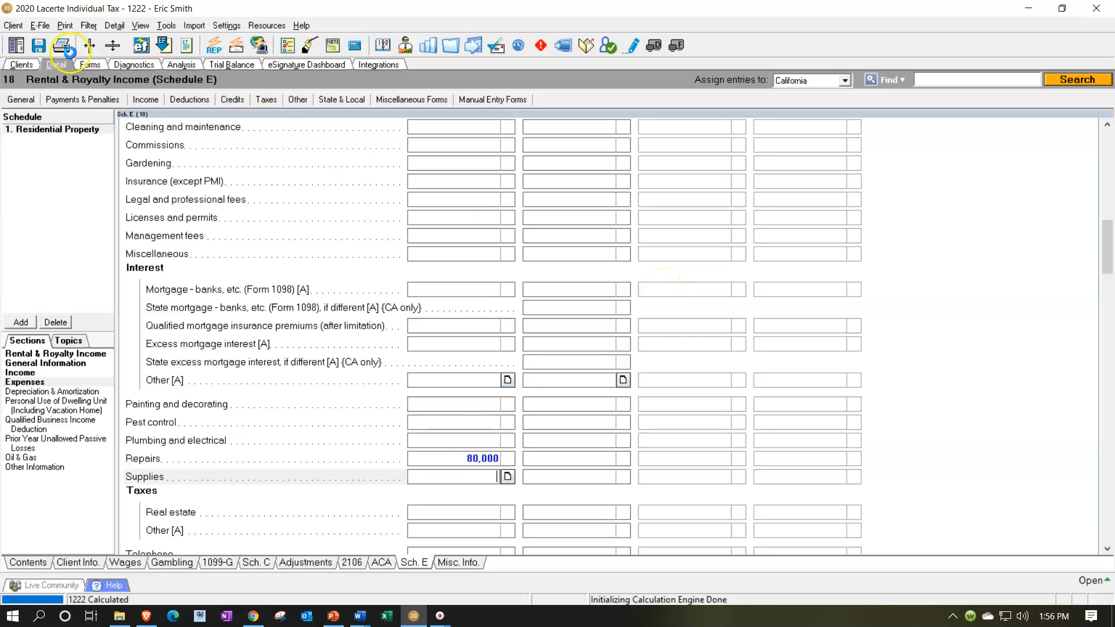
Check the recalculated Form 8582 and the deductible rental loss on Schedule E line 22.
{"action": "left_click", "coordinate": [90, 64]}
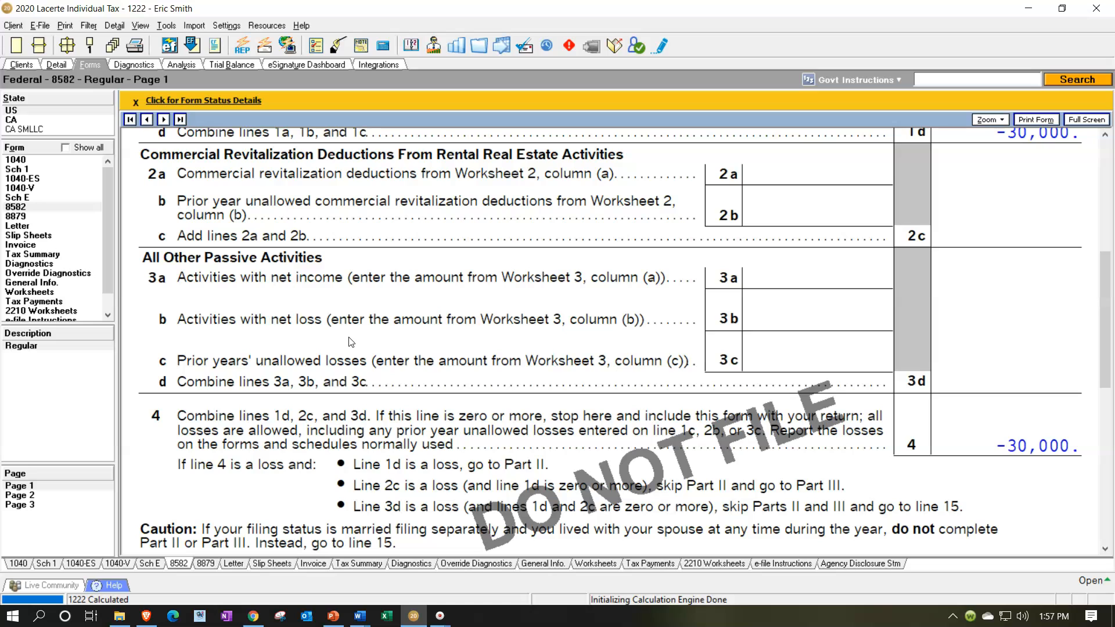
{"action": "left_click", "coordinate": [18, 197]}
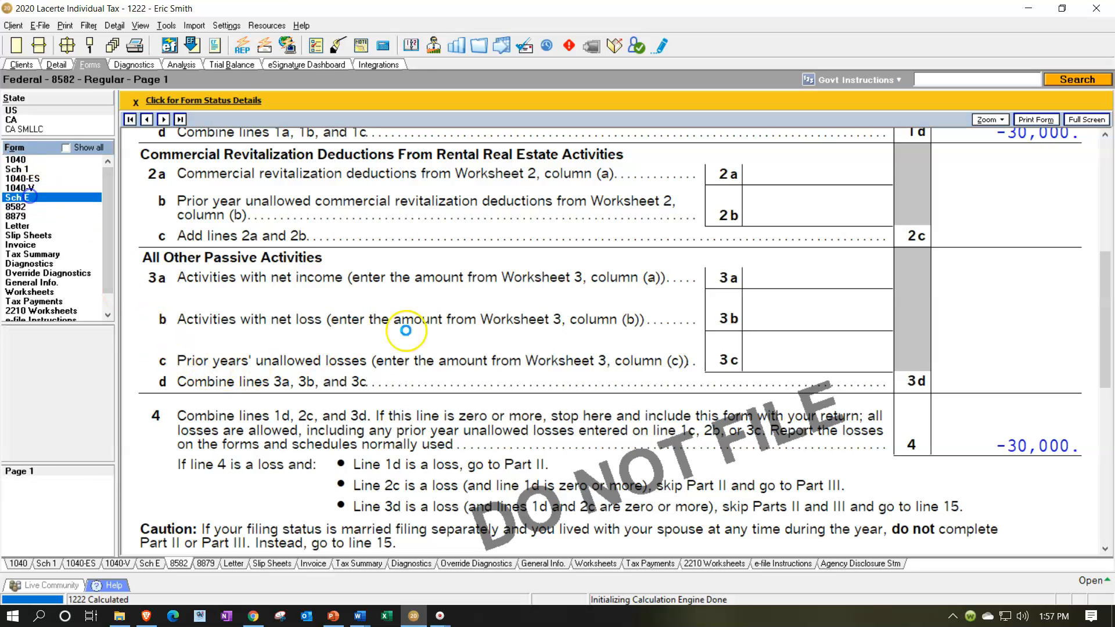
{"action": "scroll", "coordinate": [726, 410], "scroll_direction": "down", "scroll_amount": 6}
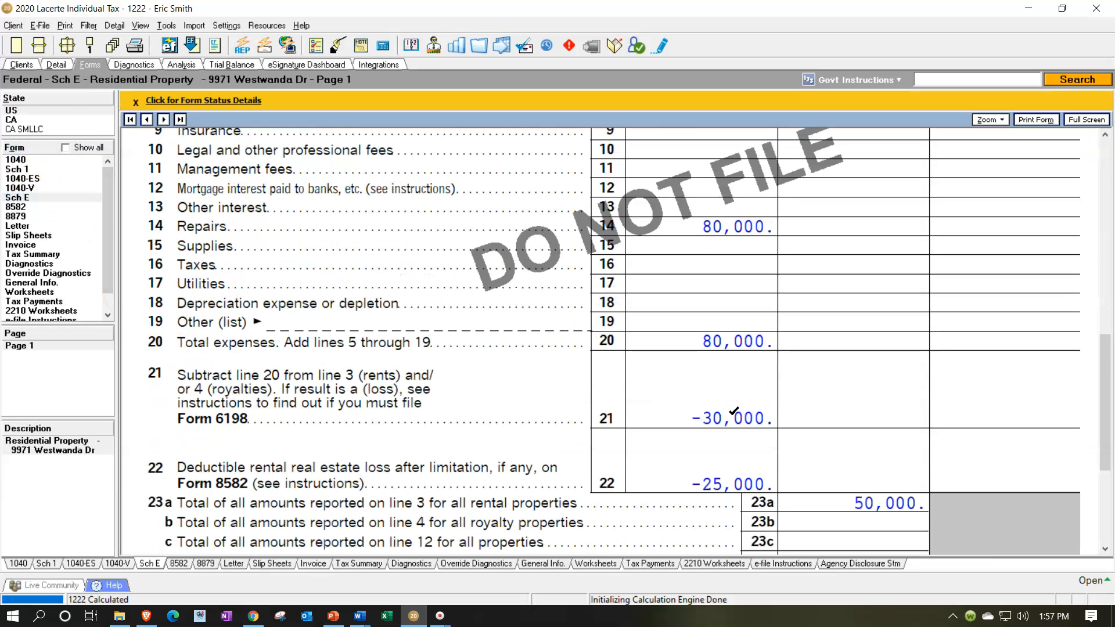
Review the limited rental loss on Schedule E lines 21 to 26, Form 8582 Parts II to IV and Form 1040 lines 8 to 15.
{"action": "scroll", "coordinate": [733, 410], "scroll_direction": "down", "scroll_amount": 3}
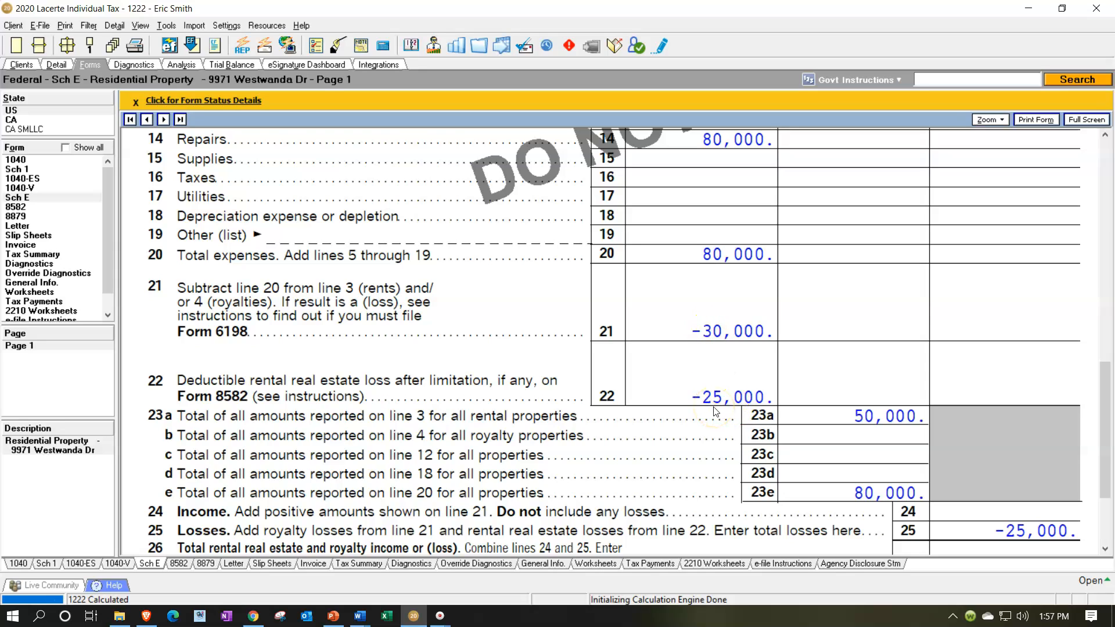
{"action": "scroll", "coordinate": [715, 409], "scroll_direction": "down", "scroll_amount": 5}
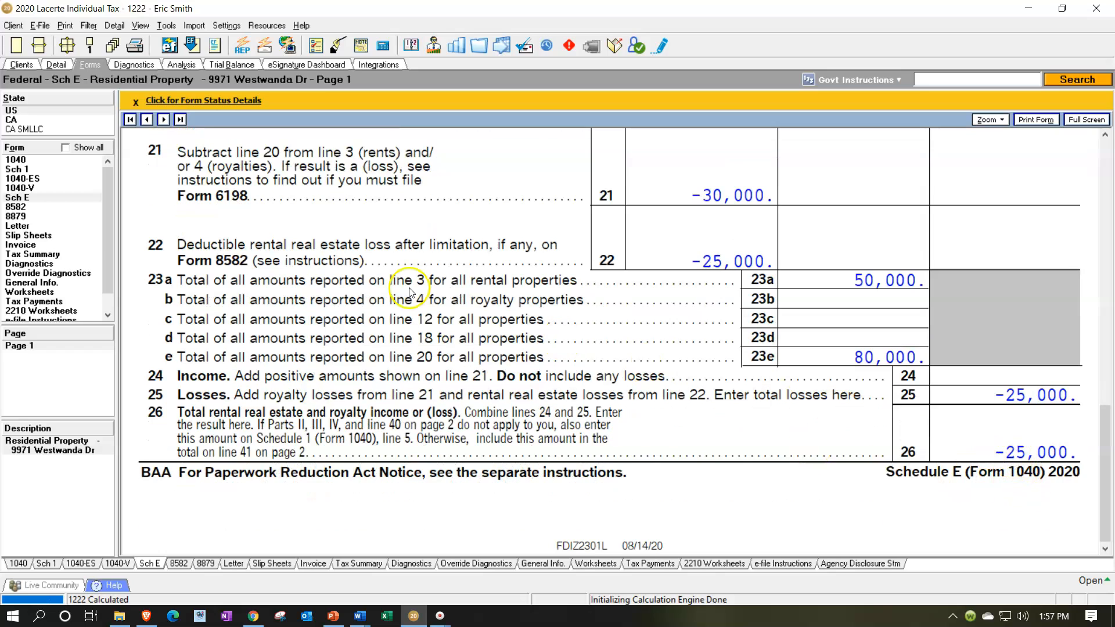
{"action": "left_click", "coordinate": [24, 208]}
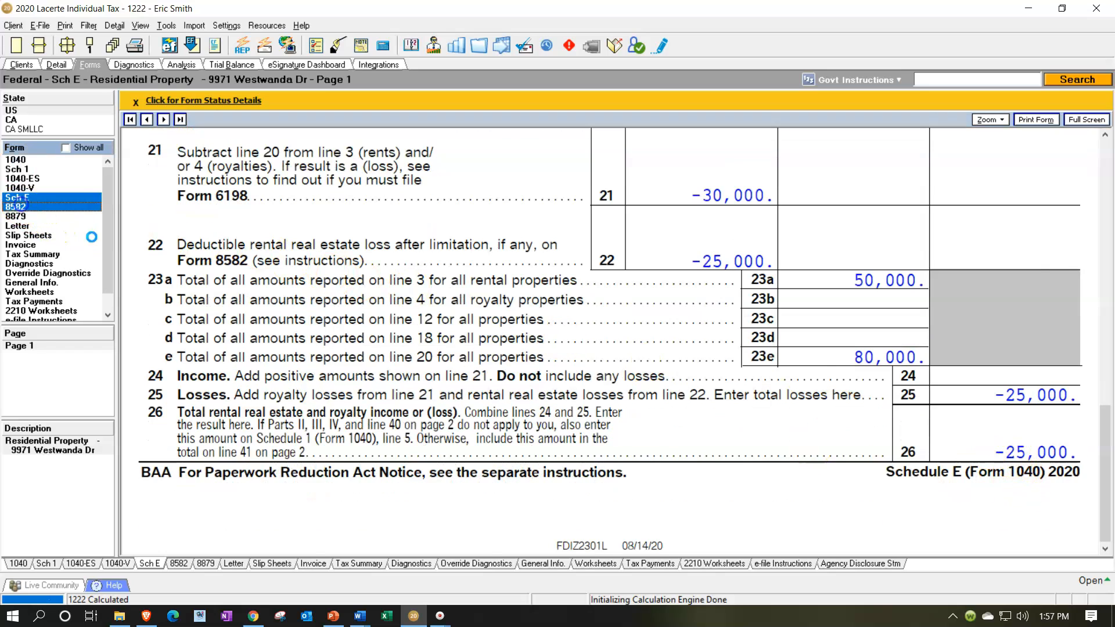
{"action": "scroll", "coordinate": [639, 371], "scroll_direction": "down", "scroll_amount": 5}
{"action": "scroll", "coordinate": [638, 371], "scroll_direction": "down", "scroll_amount": 9}
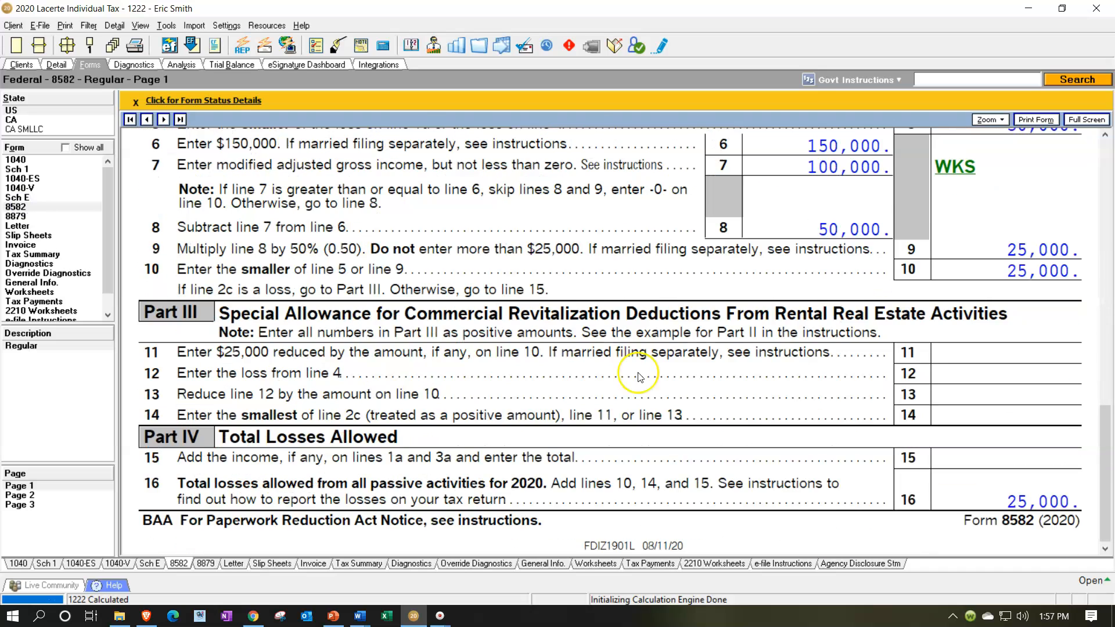
{"action": "left_click", "coordinate": [29, 161]}
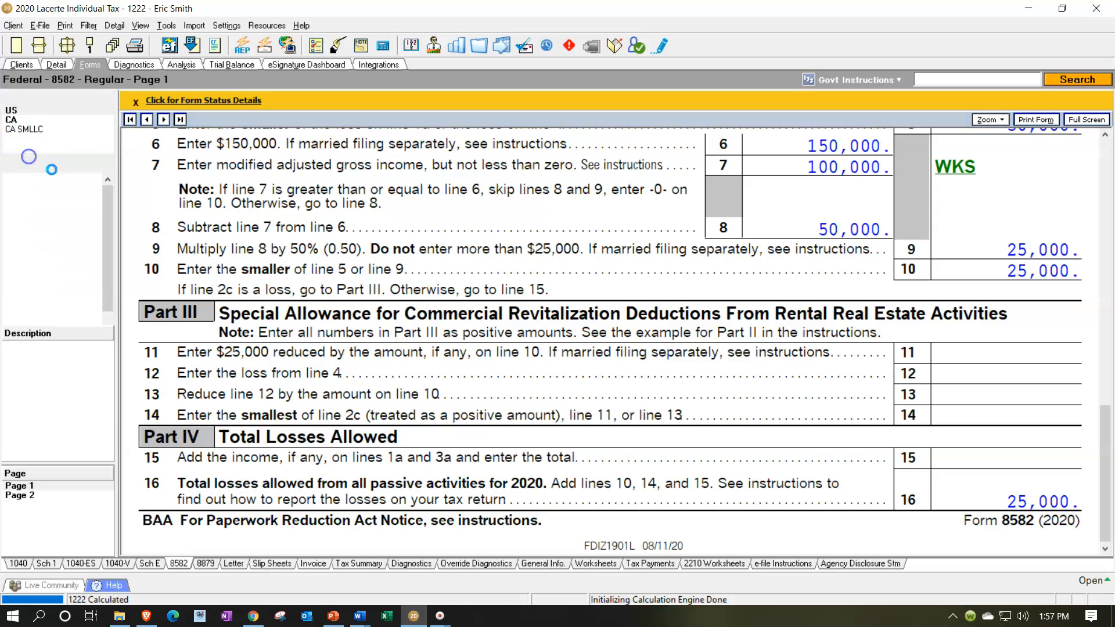
{"action": "scroll", "coordinate": [581, 337], "scroll_direction": "down", "scroll_amount": 11}
{"action": "scroll", "coordinate": [573, 335], "scroll_direction": "down", "scroll_amount": 3}
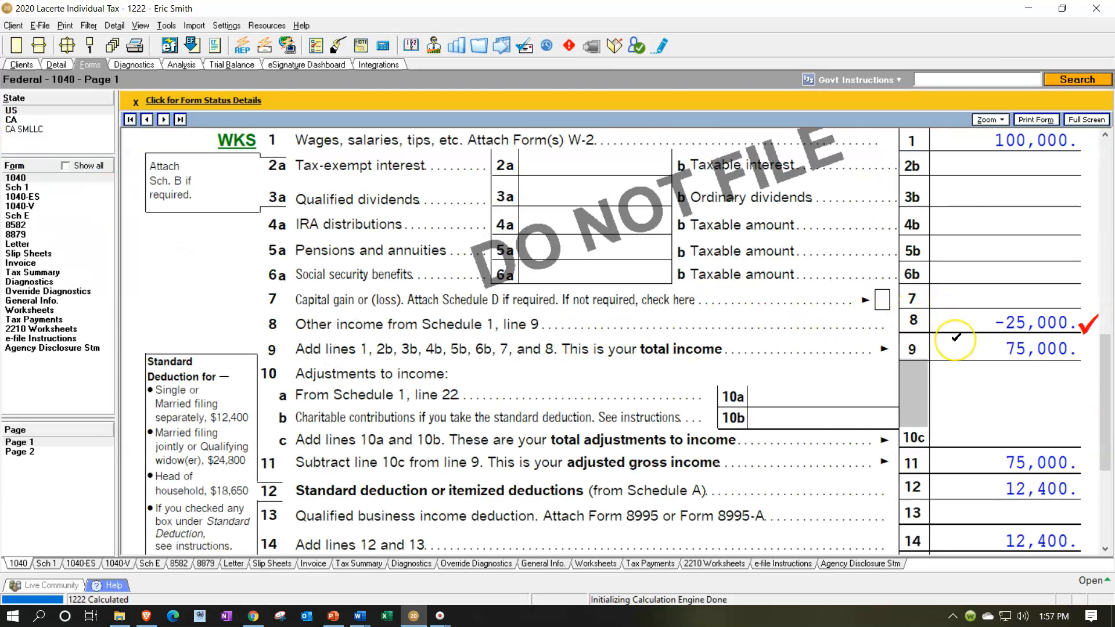
{"action": "scroll", "coordinate": [955, 337], "scroll_direction": "down", "scroll_amount": 3}
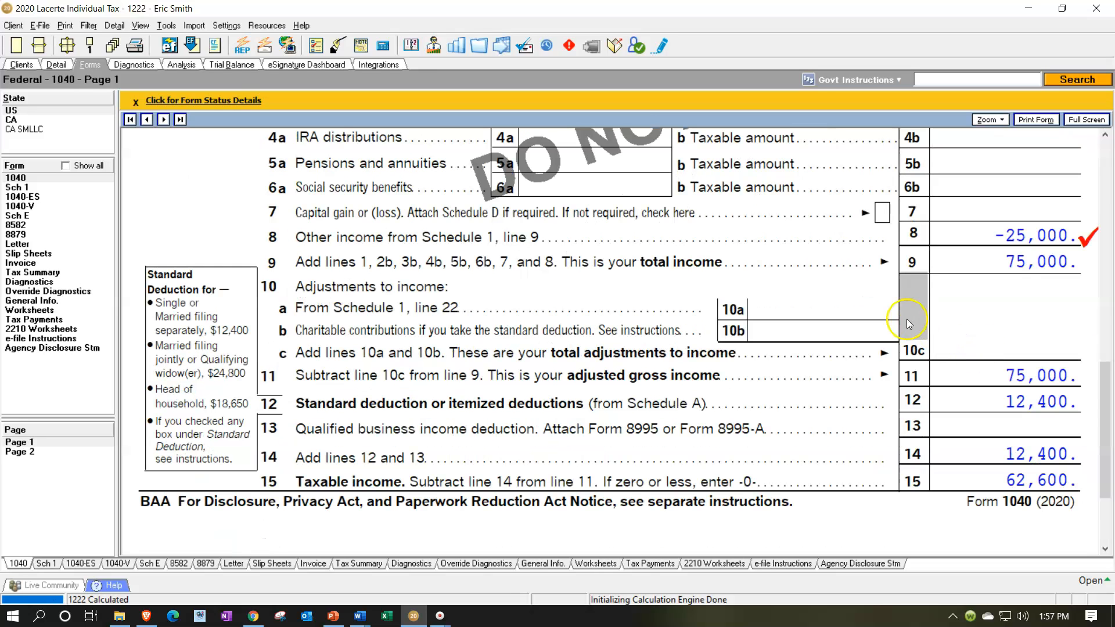
Mark the residential property as "Real estate professional" in its Schedule E general information, leaving "Rental other than real estate" cleared.
{"action": "left_click", "coordinate": [60, 66]}
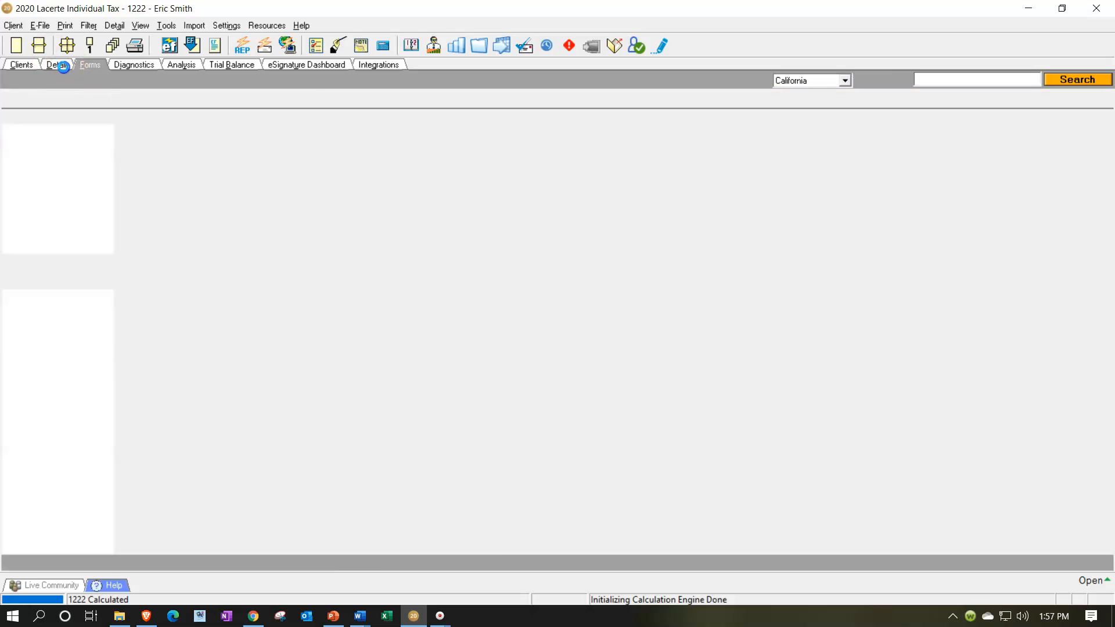
{"action": "scroll", "coordinate": [539, 393], "scroll_direction": "up", "scroll_amount": 8}
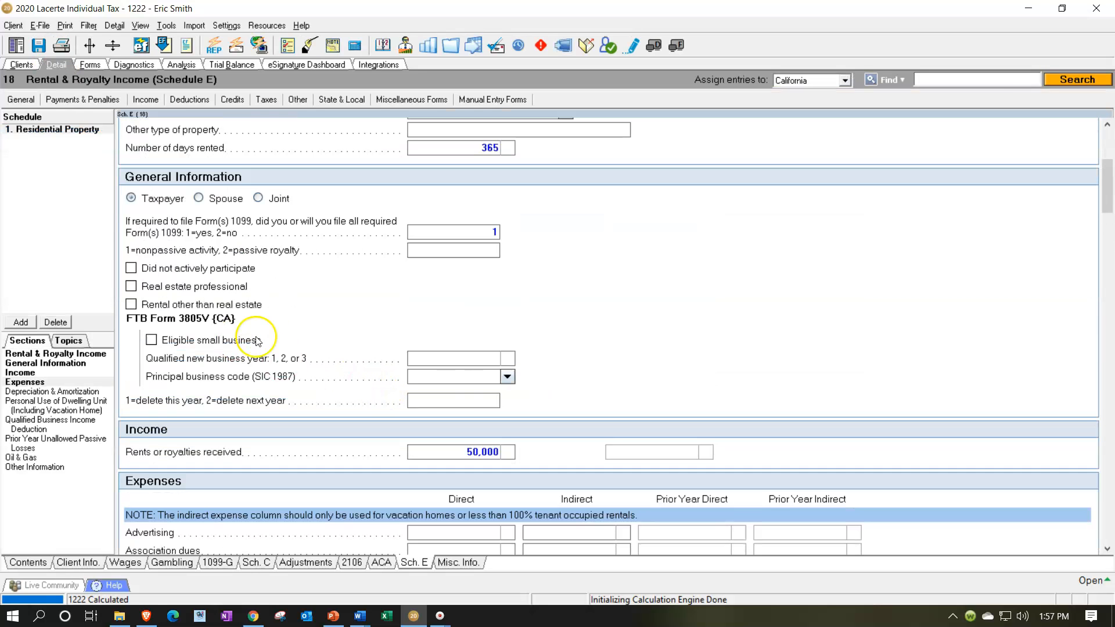
{"action": "left_click", "coordinate": [131, 305]}
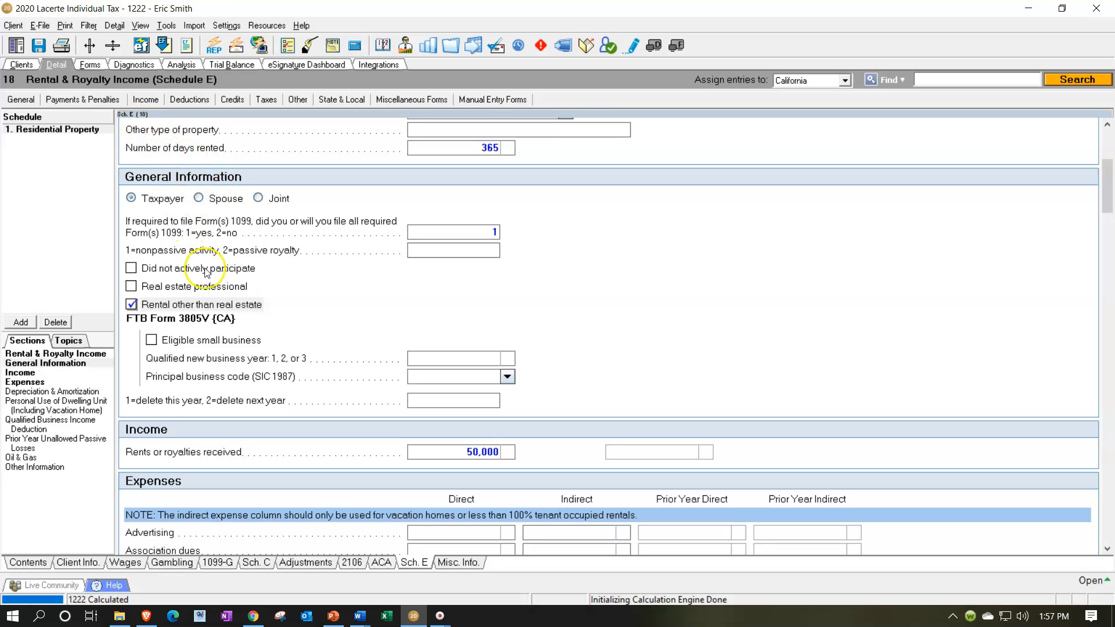
{"action": "left_click", "coordinate": [131, 303]}
{"action": "left_click", "coordinate": [132, 286]}
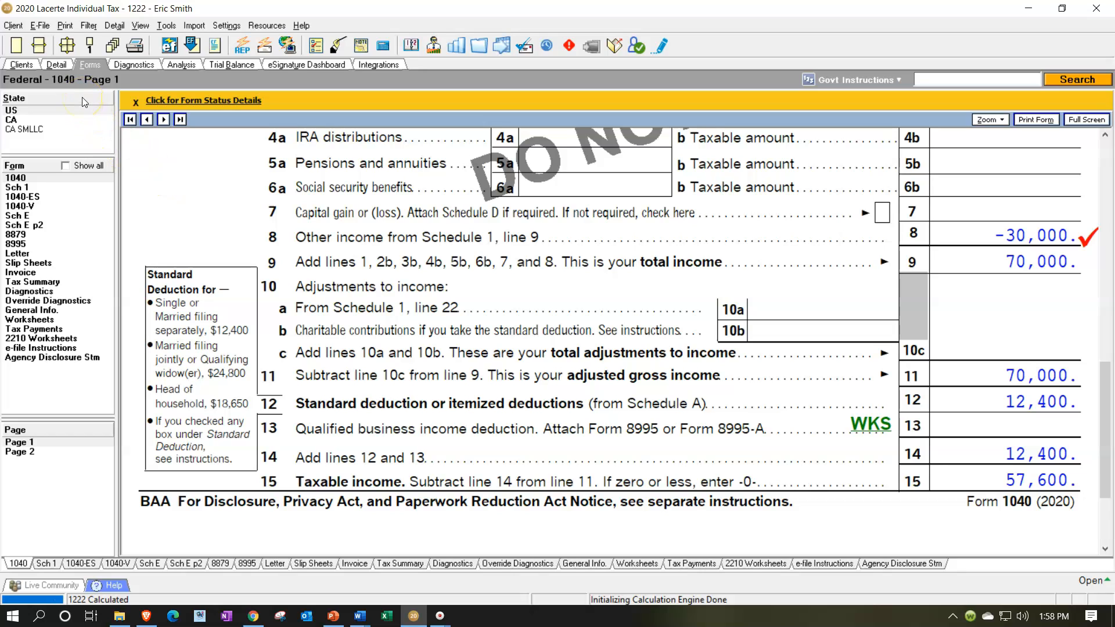
Clear "Real estate professional" for the residential property and set its direct repairs expense to 60,000.
{"action": "left_click", "coordinate": [56, 65]}
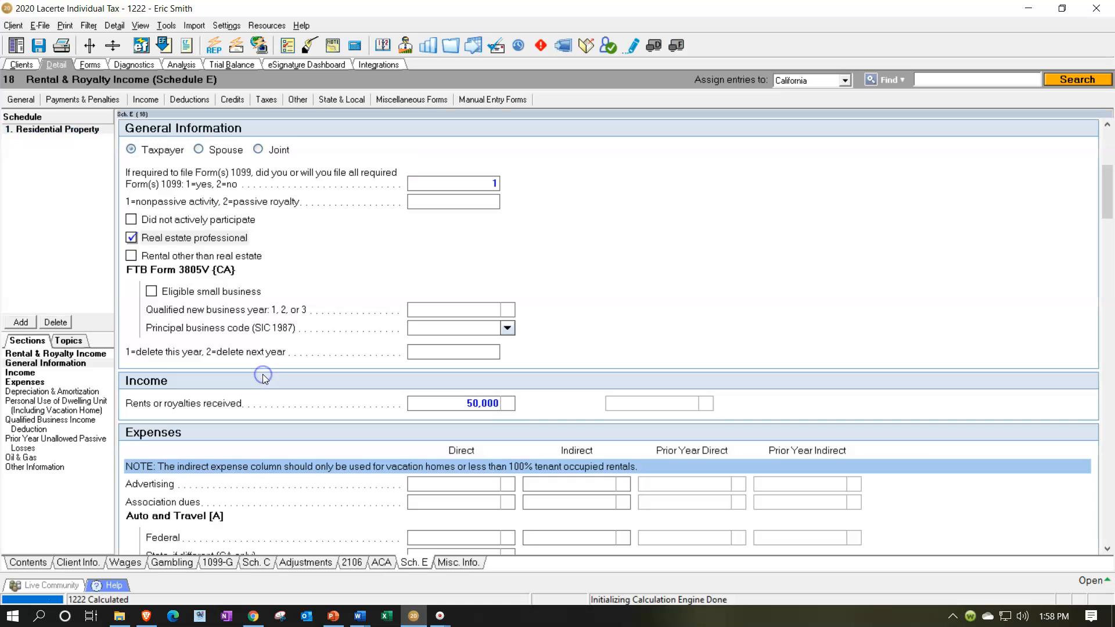
{"action": "left_click", "coordinate": [133, 239]}
{"action": "scroll", "coordinate": [438, 465], "scroll_direction": "down", "scroll_amount": 8}
{"action": "scroll", "coordinate": [444, 467], "scroll_direction": "up", "scroll_amount": 4}
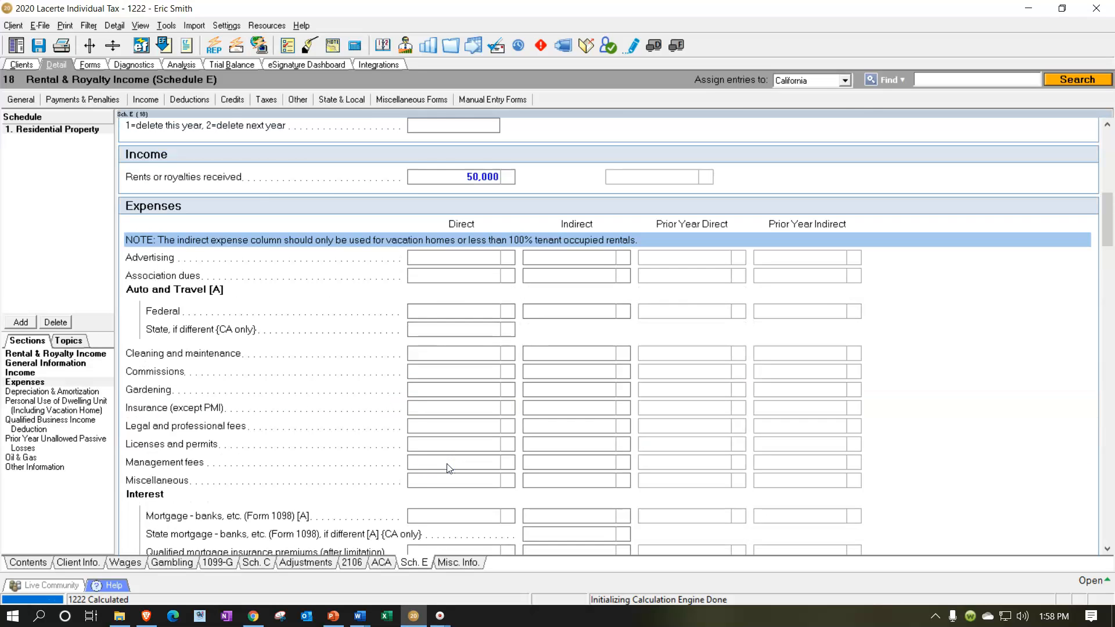
{"action": "scroll", "coordinate": [447, 468], "scroll_direction": "down", "scroll_amount": 3}
{"action": "type", "text": "6"}
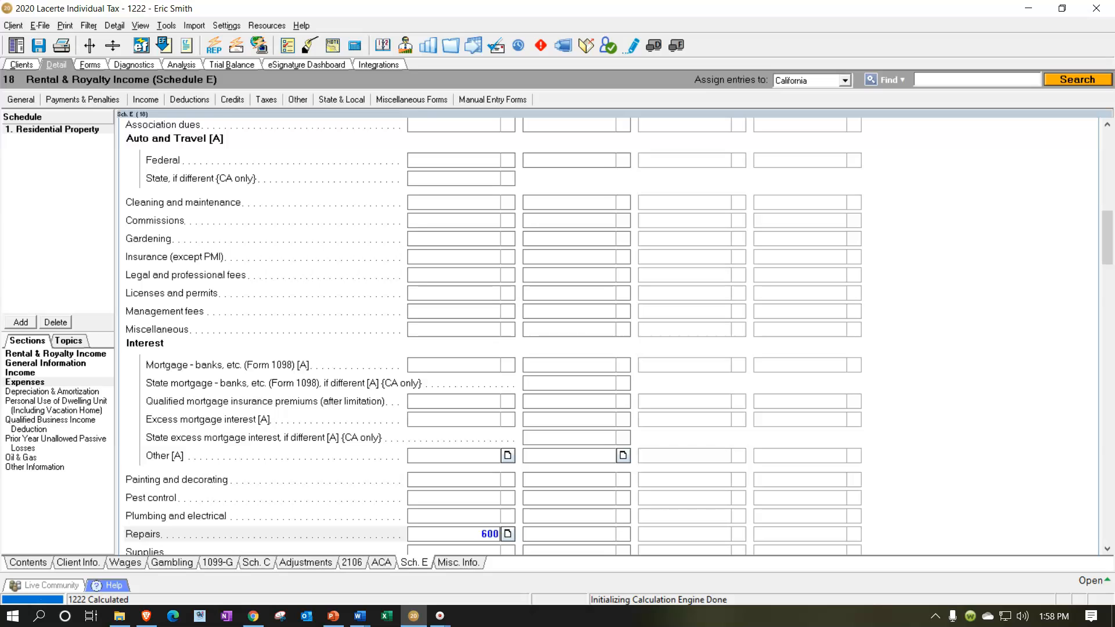
{"action": "type", "text": "0,000"}
{"action": "key", "text": "Return"}
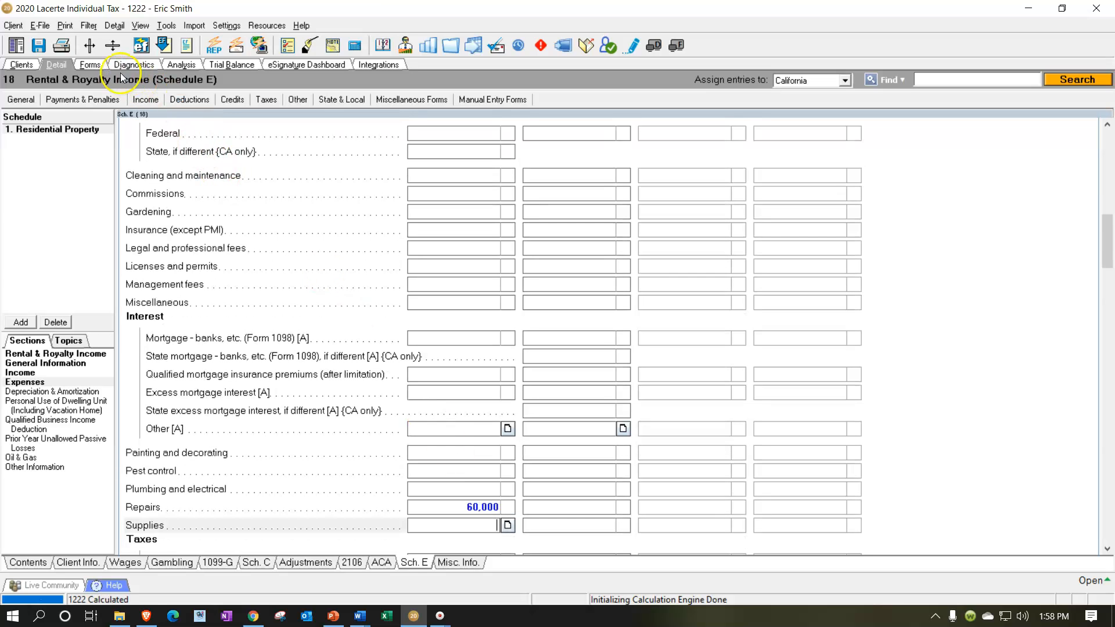
Check the recalculated rental loss on Form 1040 line 8 and Schedule E lines 21 to 26.
{"action": "left_click", "coordinate": [90, 65]}
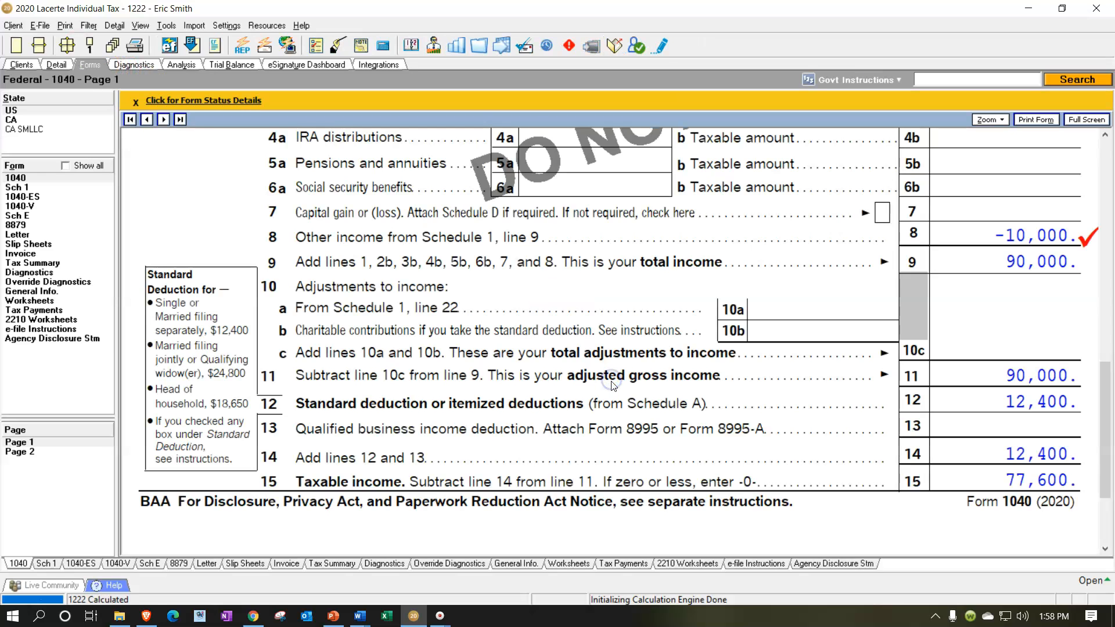
{"action": "left_click", "coordinate": [33, 215]}
{"action": "scroll", "coordinate": [320, 325], "scroll_direction": "down", "scroll_amount": 5}
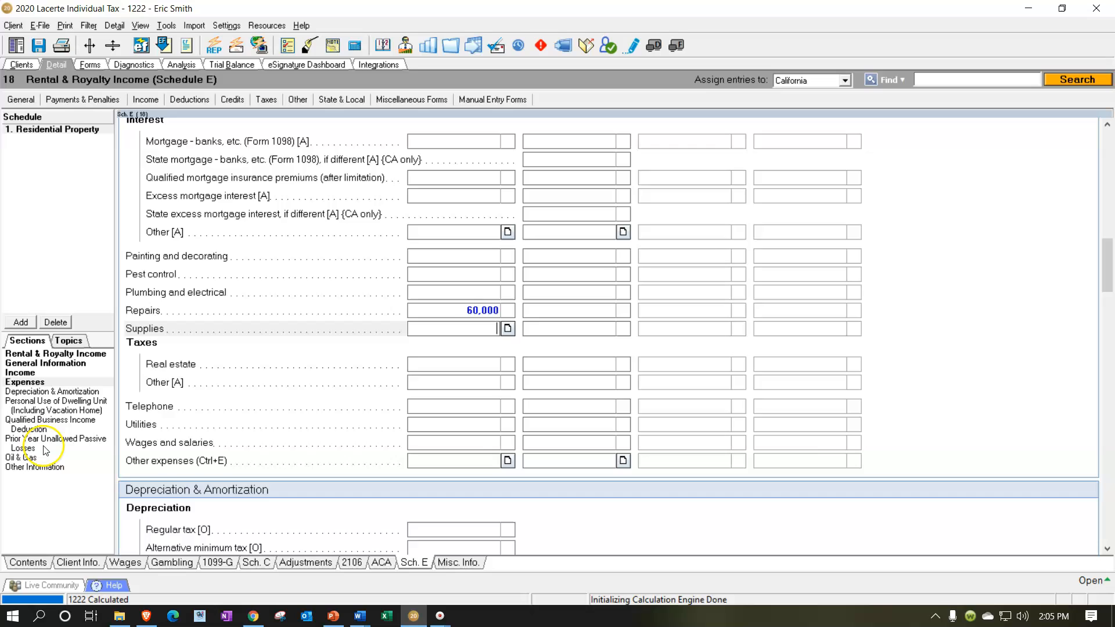
Enter 15,000 as the residential property's regular operating loss under Prior Year Unallowed Passive Losses.
{"action": "left_click", "coordinate": [43, 441]}
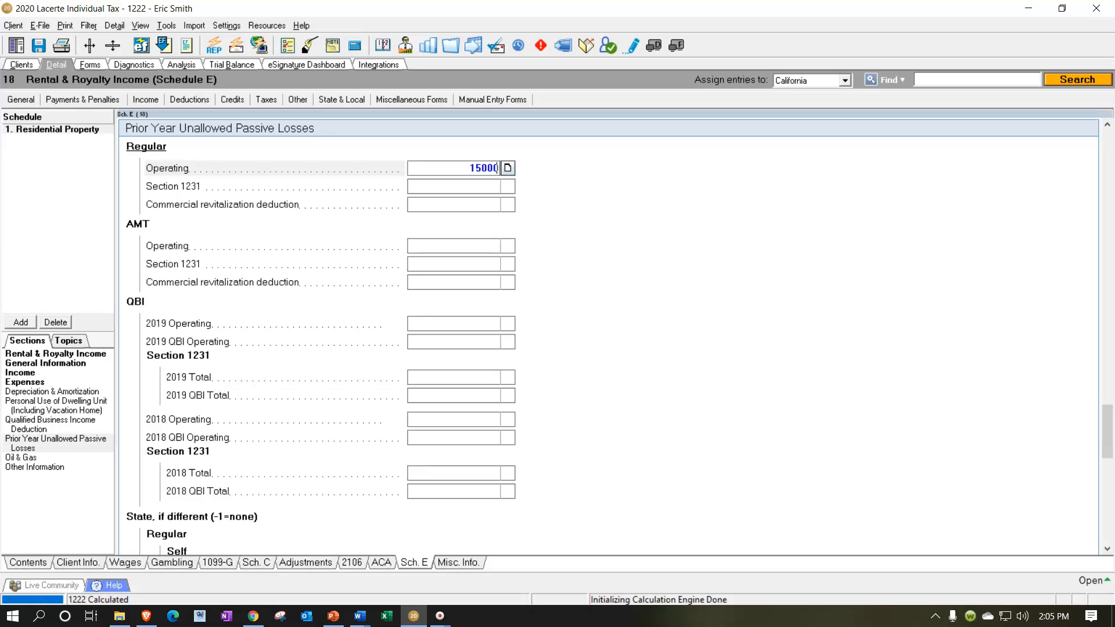
{"action": "key", "text": "Return"}
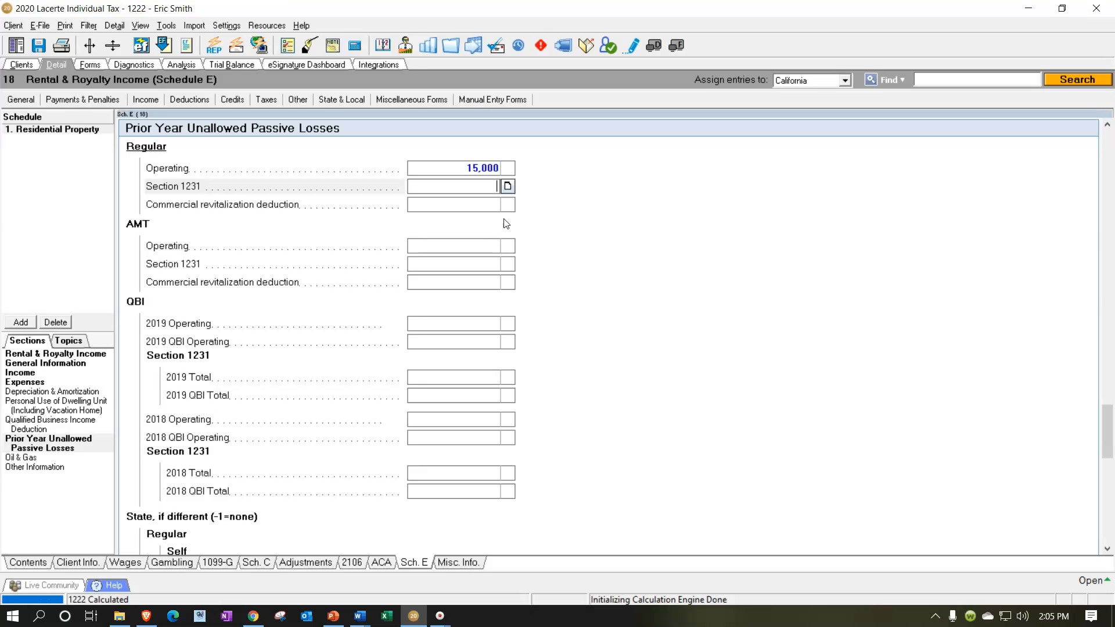
Examine how the prior-year unallowed loss carries into Schedule E line 22 and Form 8582 Part I.
{"action": "left_click", "coordinate": [90, 64]}
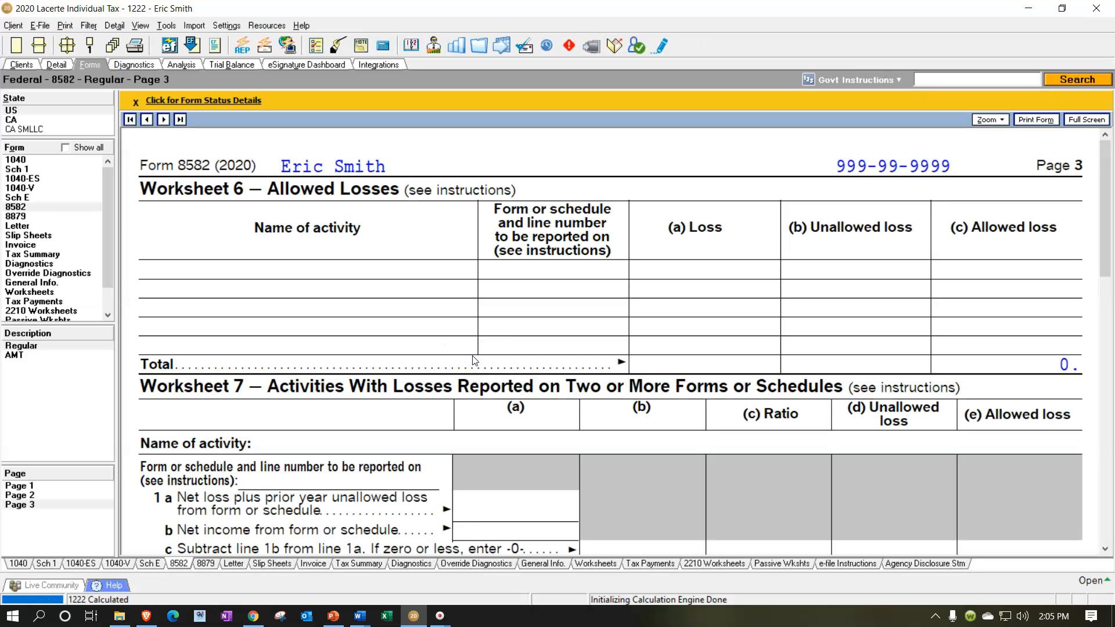
{"action": "scroll", "coordinate": [559, 354], "scroll_direction": "down", "scroll_amount": 6}
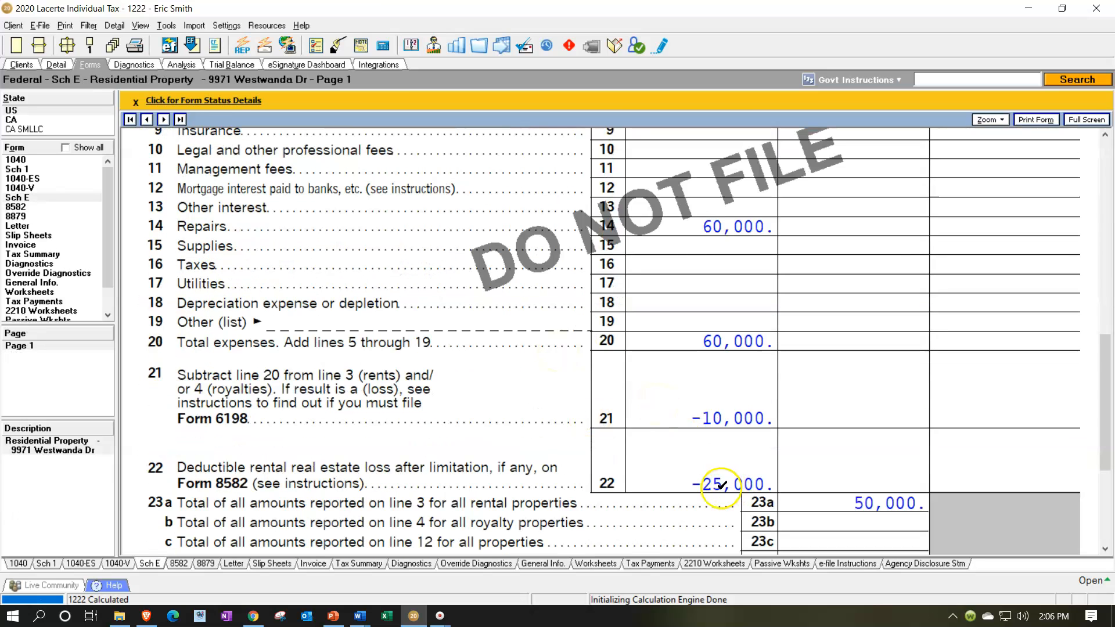
{"action": "scroll", "coordinate": [720, 485], "scroll_direction": "down", "scroll_amount": 3}
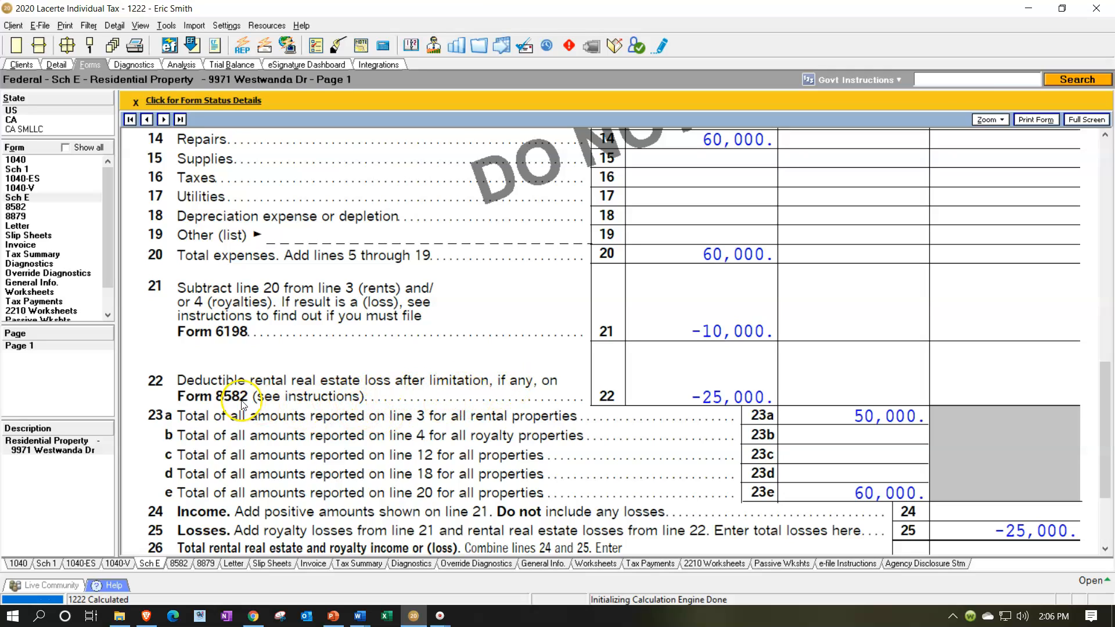
{"action": "left_click", "coordinate": [40, 208]}
{"action": "scroll", "coordinate": [722, 395], "scroll_direction": "down", "scroll_amount": 3}
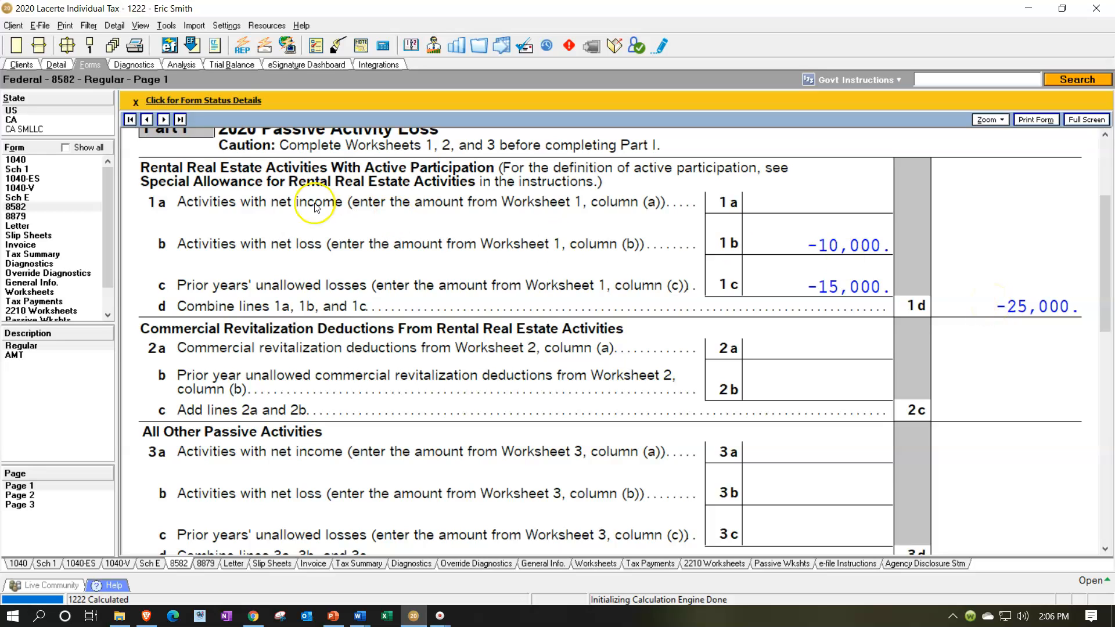
Set the regular operating prior-year unallowed passive loss to 20,000.
{"action": "left_click", "coordinate": [55, 65]}
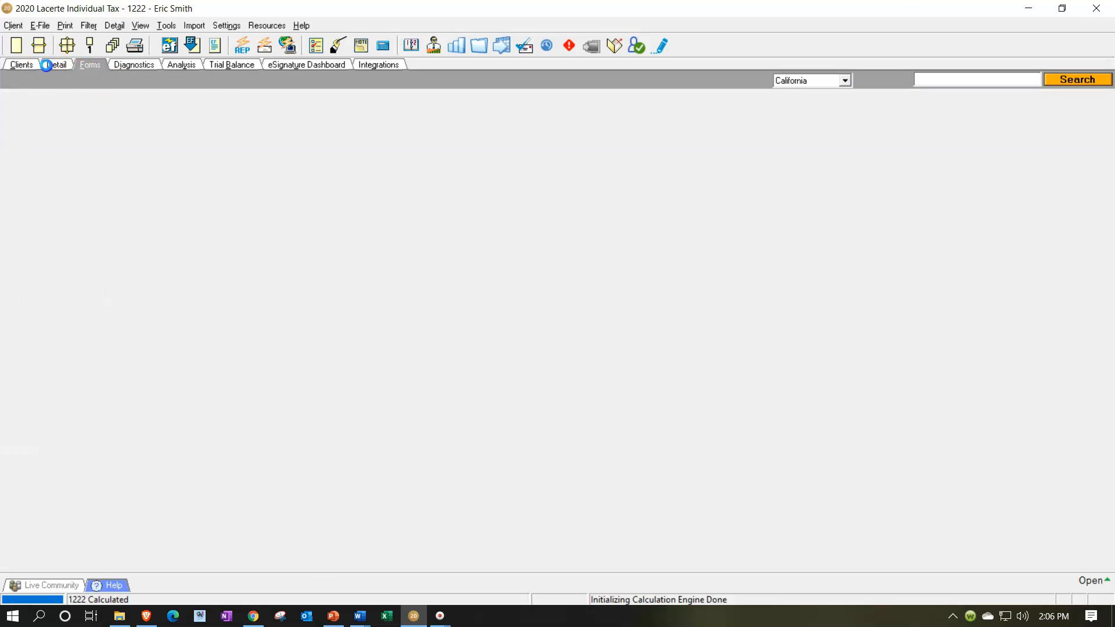
{"action": "left_click", "coordinate": [469, 168]}
{"action": "type", "text": "20,0"}
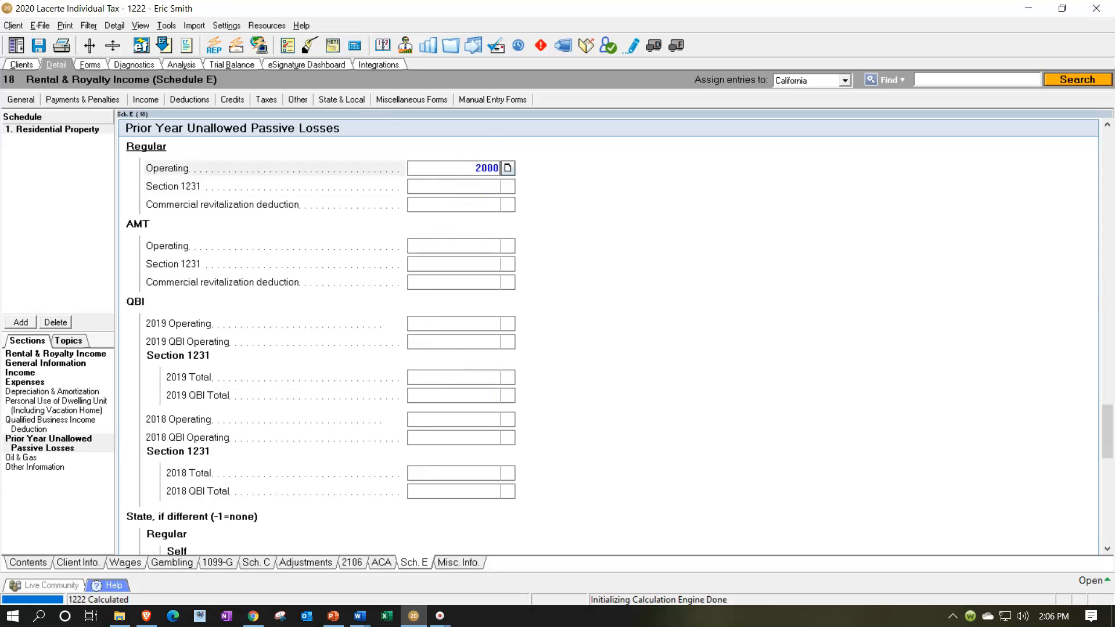
{"action": "type", "text": "00"}
{"action": "key", "text": "Tab"}
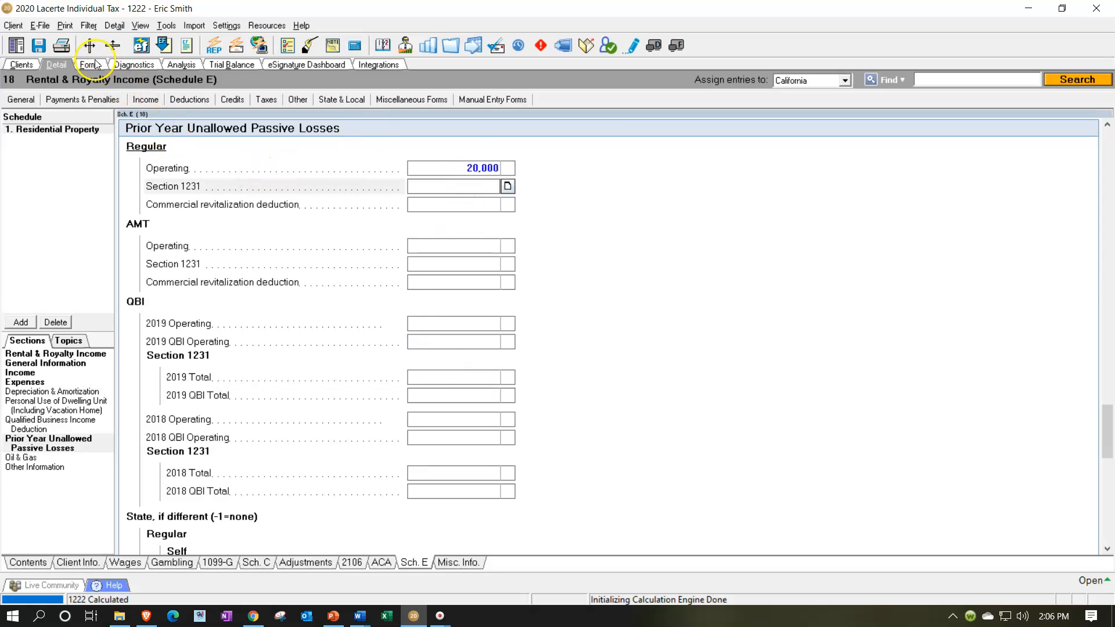
Review the recalculated Form 8582, Schedule E line 22 and Form 1040 line 8 against the passive loss limit.
{"action": "left_click", "coordinate": [90, 64]}
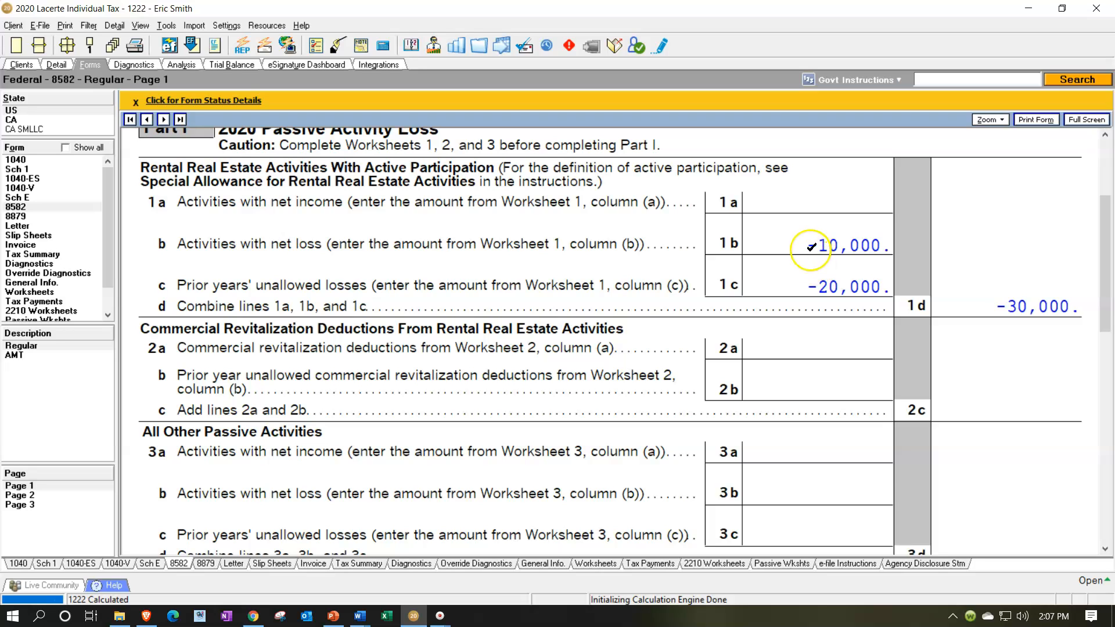
{"action": "scroll", "coordinate": [811, 246], "scroll_direction": "down", "scroll_amount": 10}
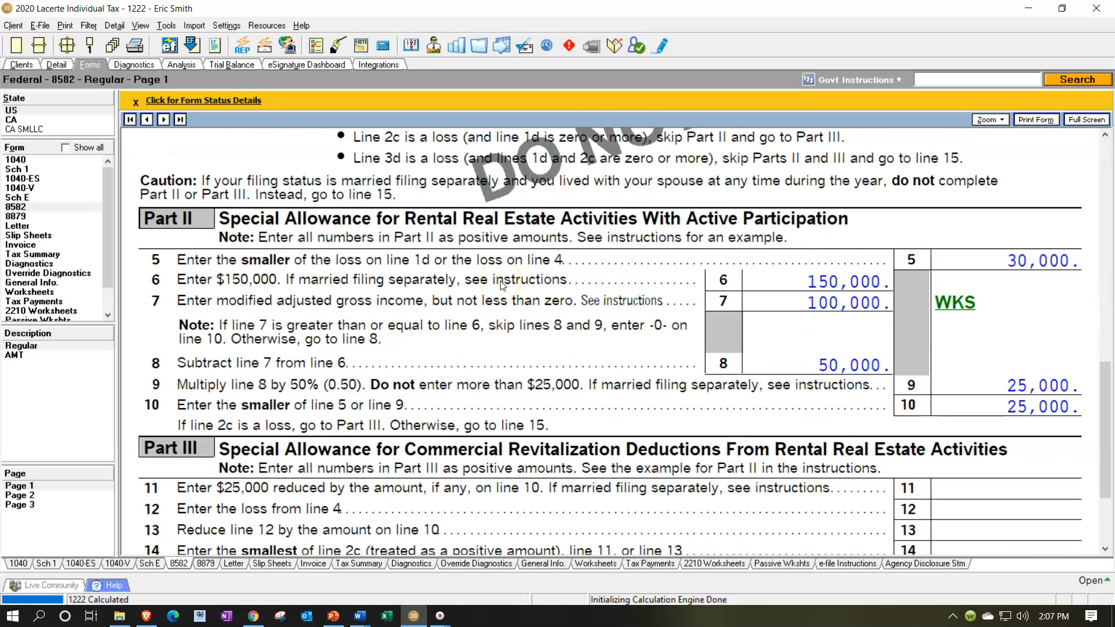
{"action": "scroll", "coordinate": [500, 284], "scroll_direction": "down", "scroll_amount": 3}
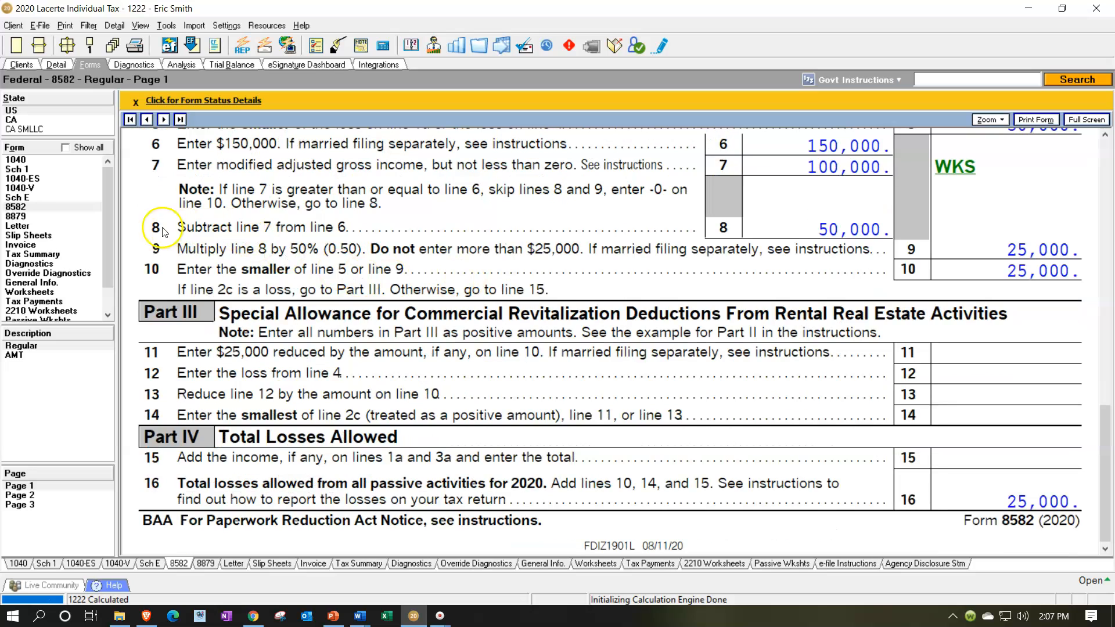
{"action": "left_click", "coordinate": [17, 197]}
{"action": "scroll", "coordinate": [656, 351], "scroll_direction": "down", "scroll_amount": 2}
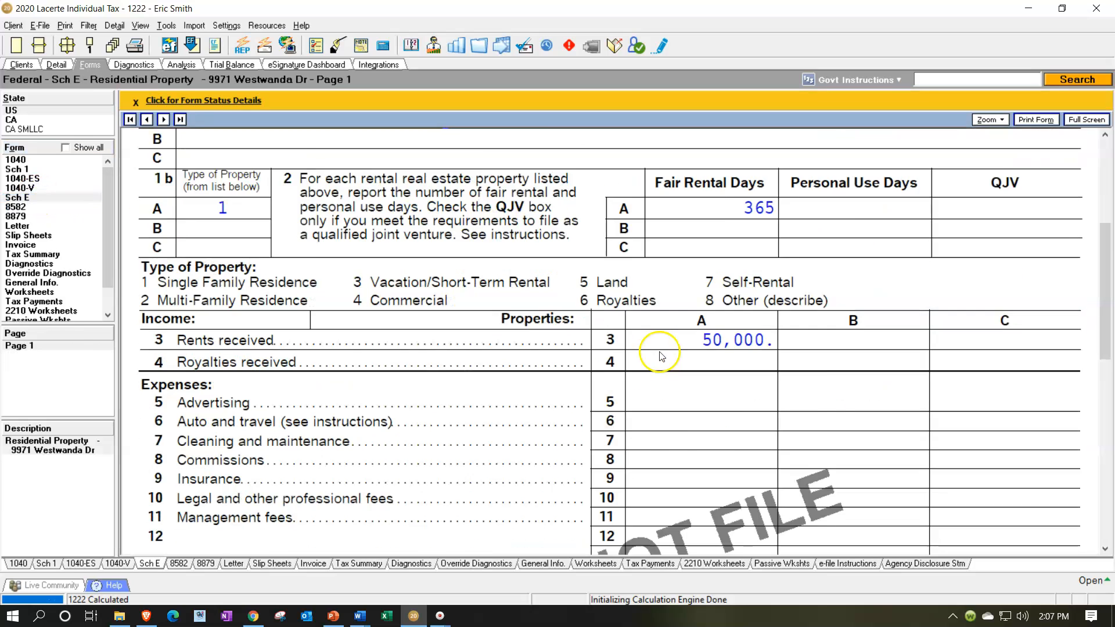
{"action": "scroll", "coordinate": [661, 355], "scroll_direction": "down", "scroll_amount": 10}
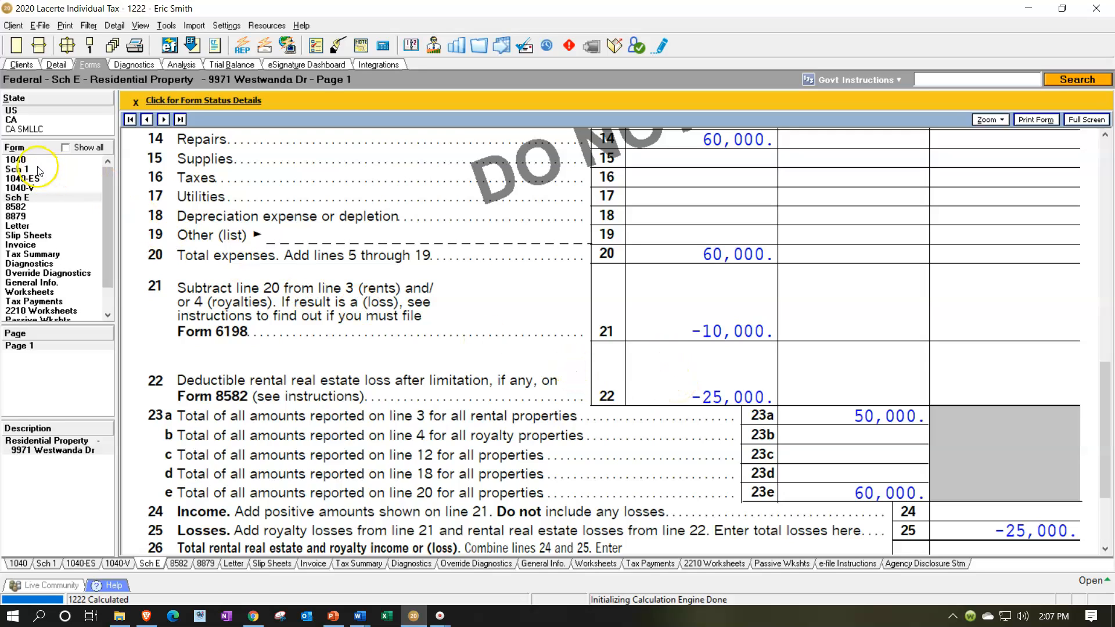
{"action": "left_click", "coordinate": [16, 160]}
{"action": "scroll", "coordinate": [538, 327], "scroll_direction": "down", "scroll_amount": 2}
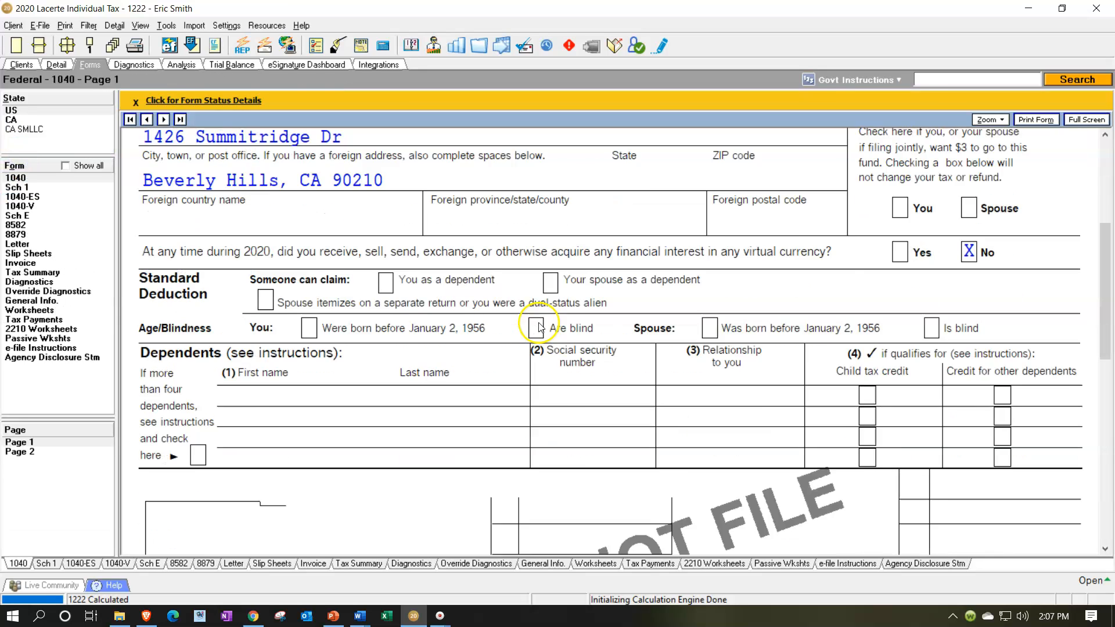
{"action": "scroll", "coordinate": [538, 327], "scroll_direction": "down", "scroll_amount": 5}
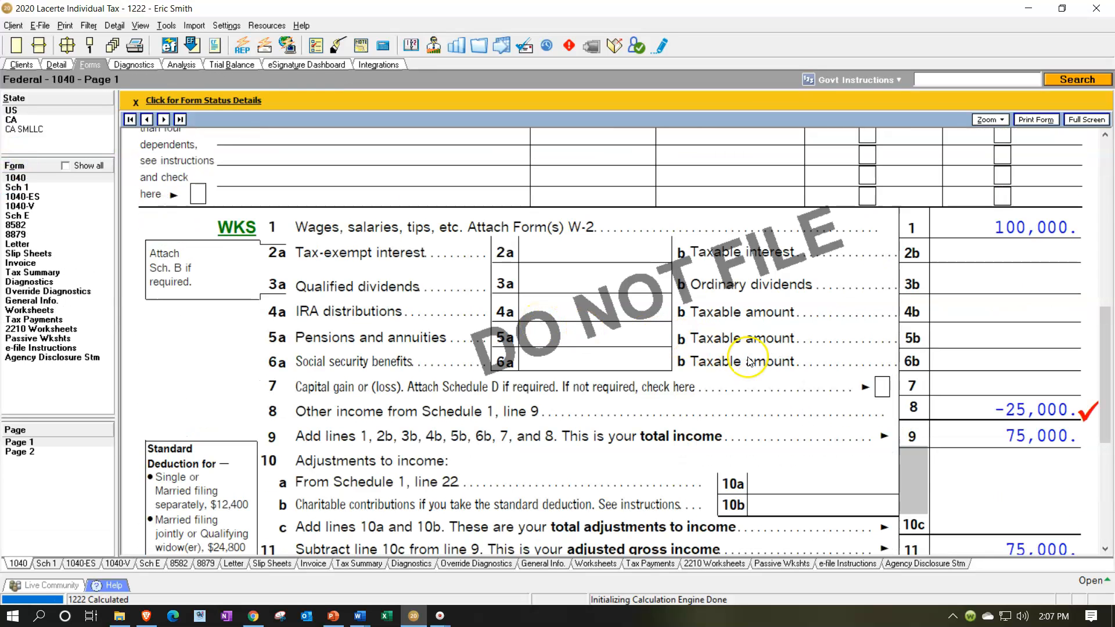
Delete the regular operating amount from the property's prior-year unallowed passive losses.
{"action": "left_click", "coordinate": [58, 66]}
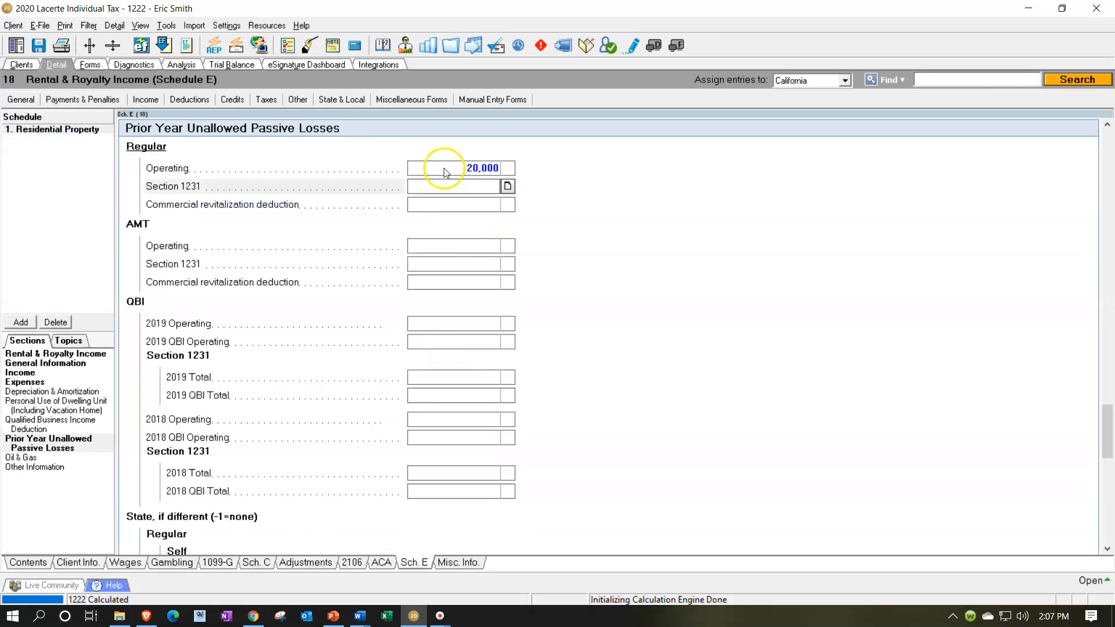
{"action": "left_click", "coordinate": [443, 168]}
{"action": "key", "text": "Delete"}
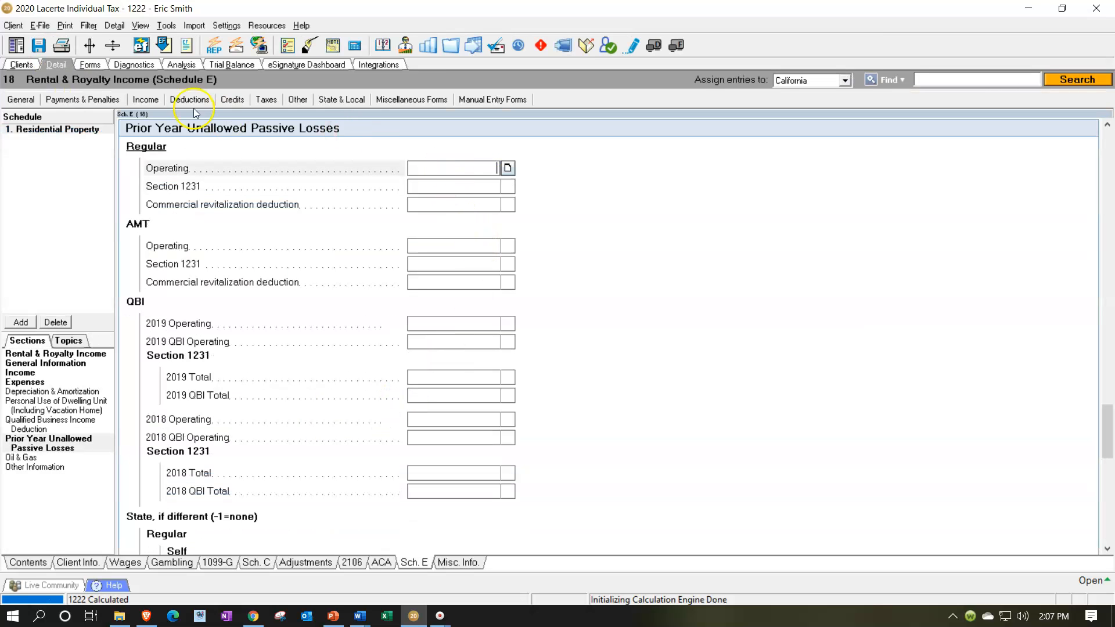
Review the recalculated Schedule E for the residential property without the prior-year unallowed loss.
{"action": "left_click", "coordinate": [90, 65]}
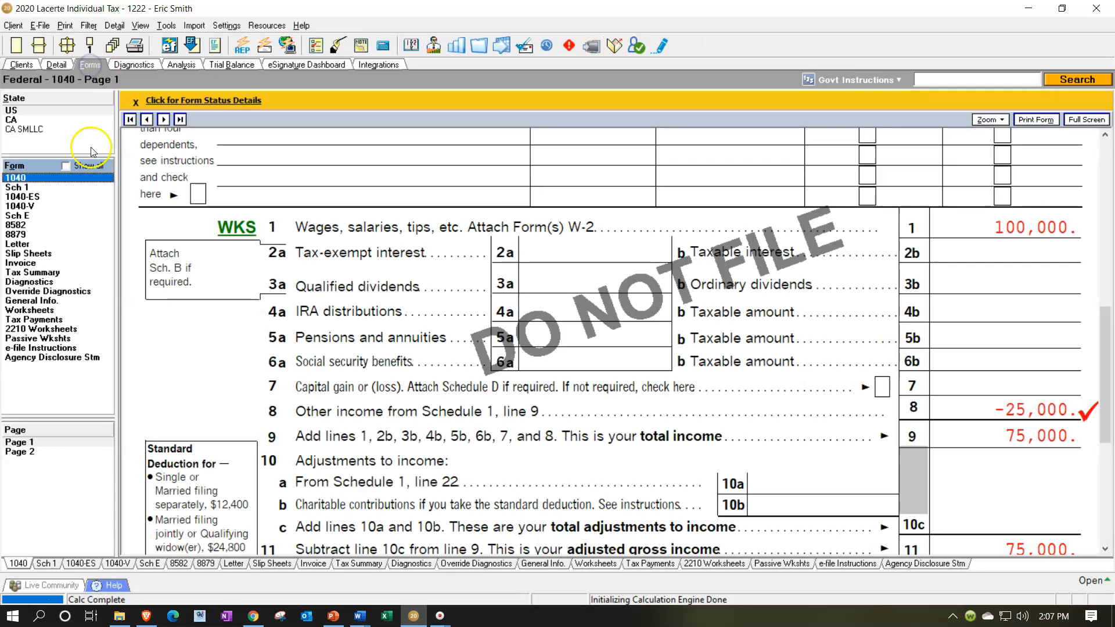
{"action": "left_click", "coordinate": [51, 216]}
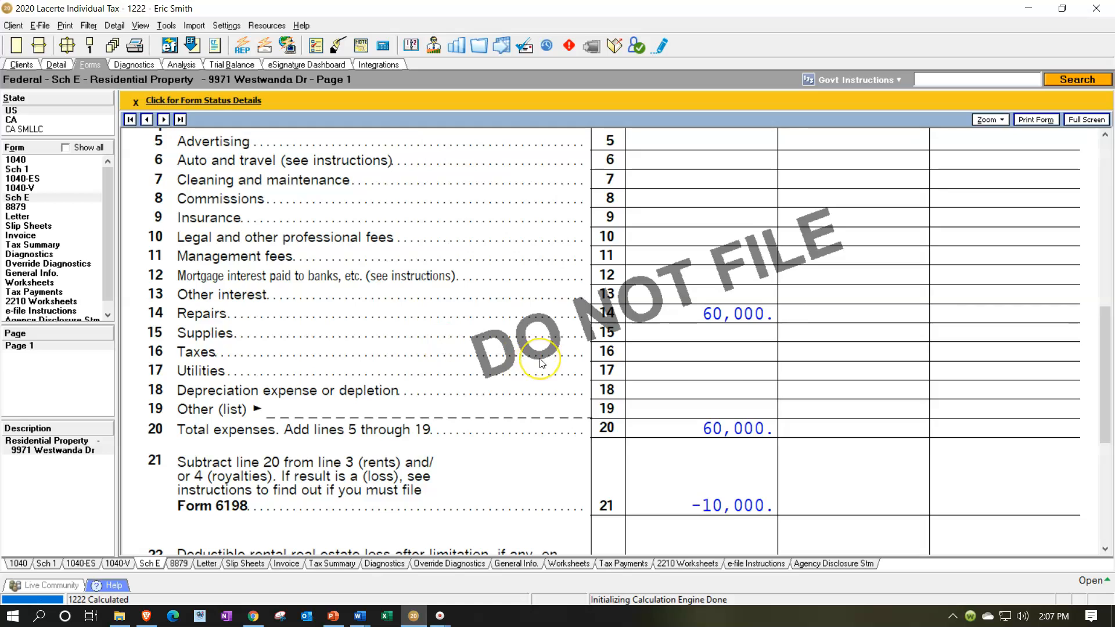
{"action": "scroll", "coordinate": [540, 354], "scroll_direction": "up", "scroll_amount": 10}
{"action": "scroll", "coordinate": [540, 363], "scroll_direction": "up", "scroll_amount": 2}
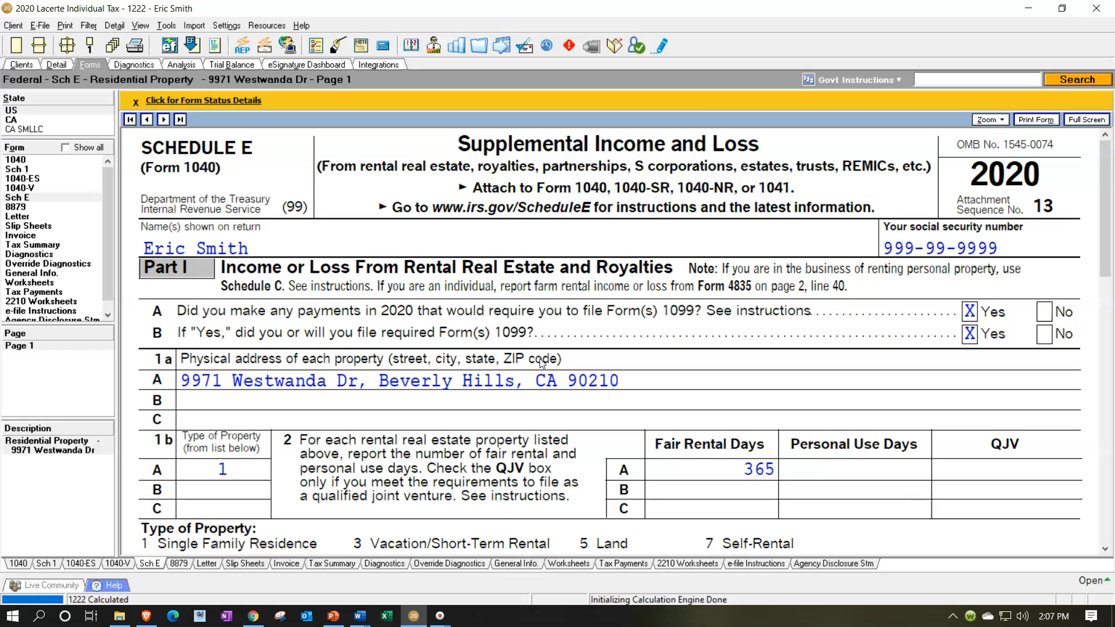
Change the client's filing status to Married filing jointly.
{"action": "left_click", "coordinate": [58, 68]}
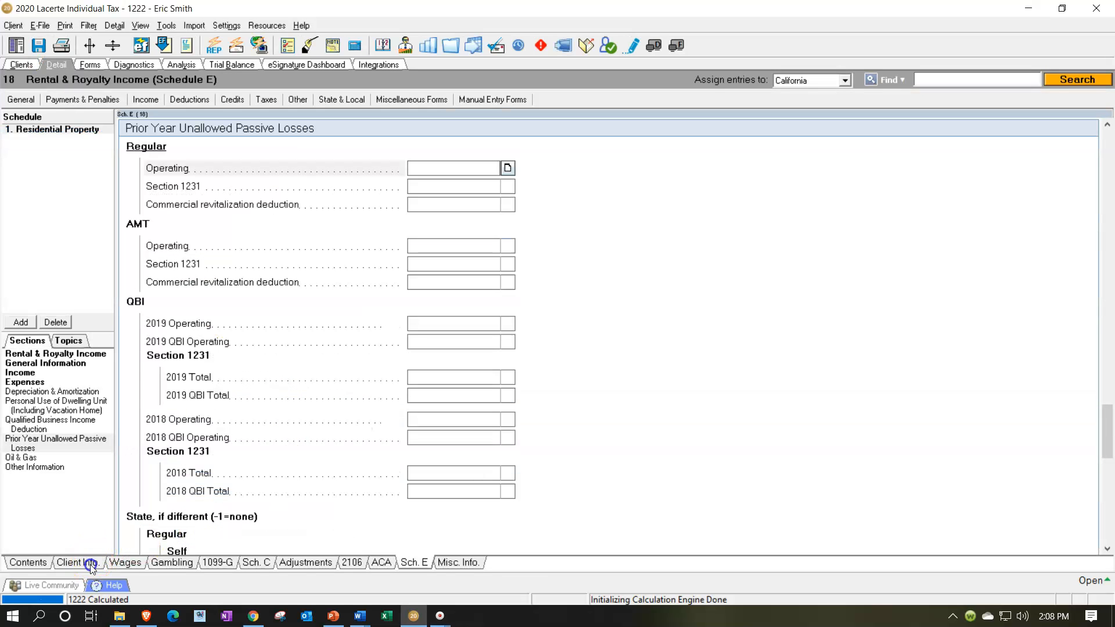
{"action": "left_click", "coordinate": [91, 563]}
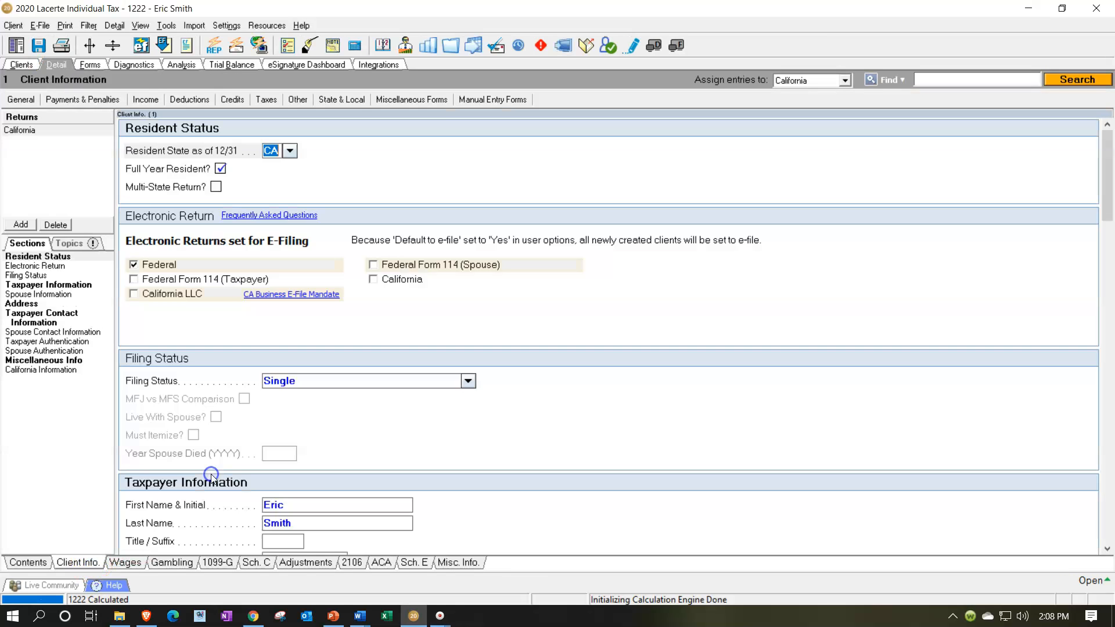
{"action": "left_click", "coordinate": [468, 380]}
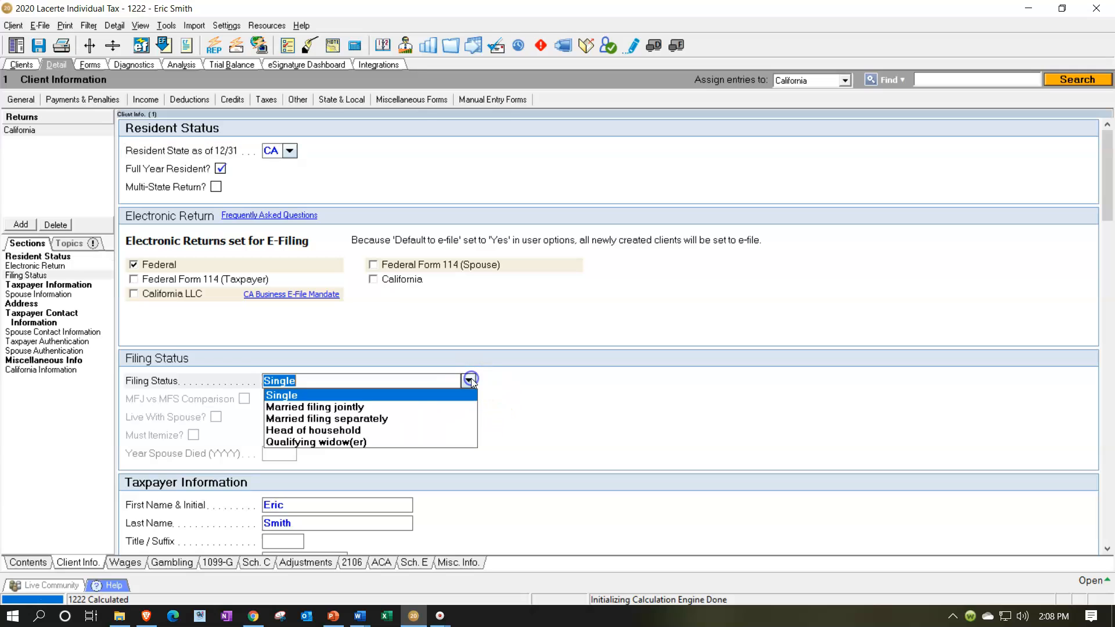
{"action": "left_click", "coordinate": [387, 409]}
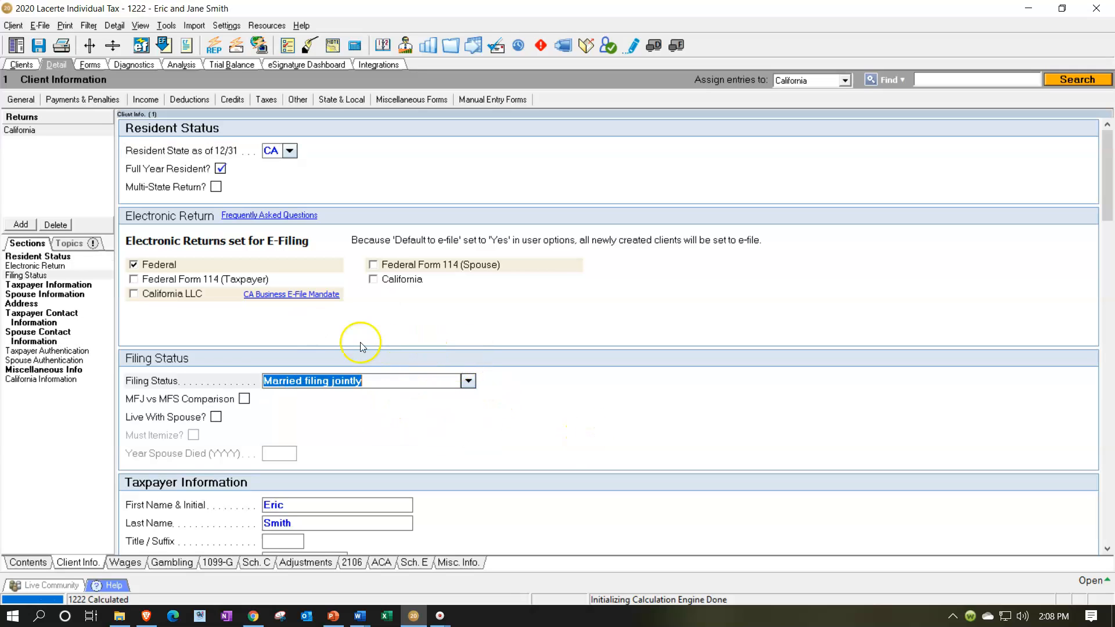
Assign the residential rental property to Joint ownership in its Schedule E general information.
{"action": "left_click", "coordinate": [408, 562]}
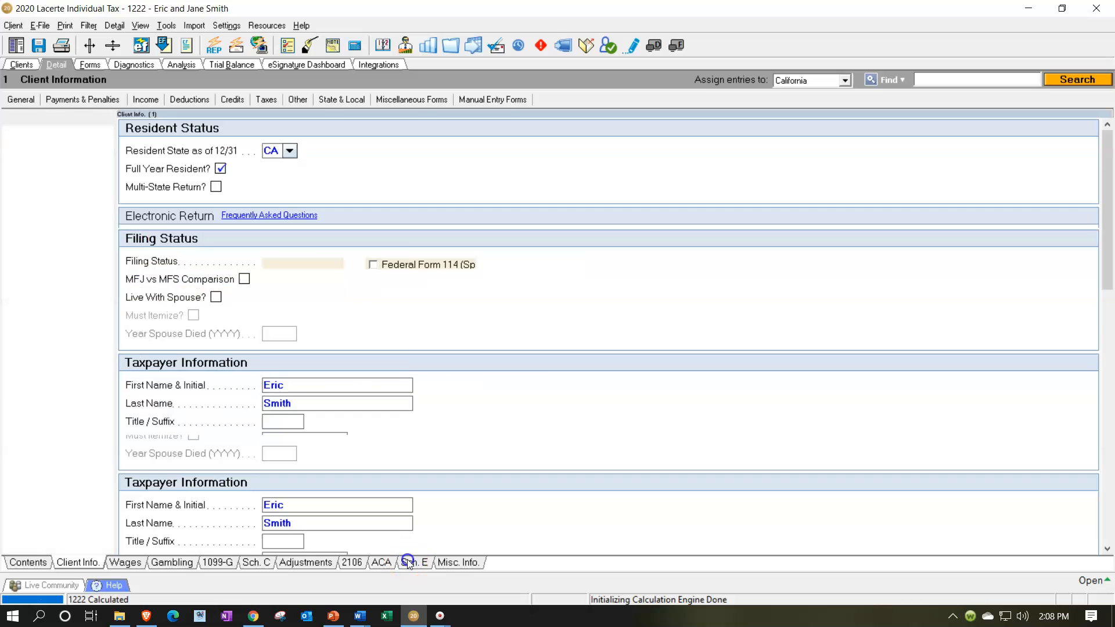
{"action": "scroll", "coordinate": [582, 414], "scroll_direction": "up", "scroll_amount": 10}
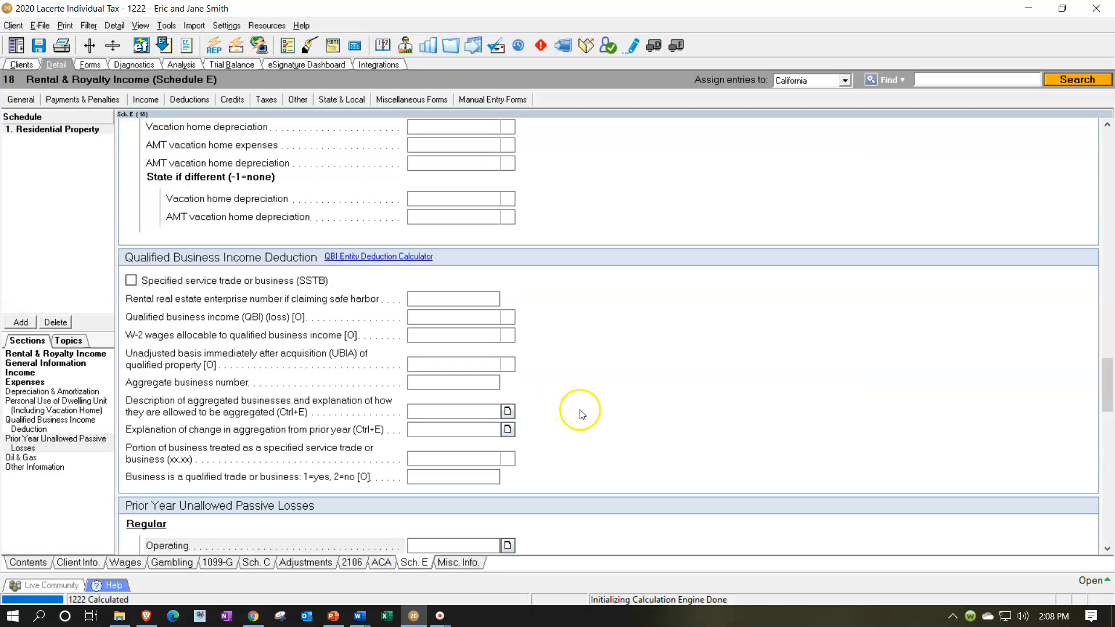
{"action": "scroll", "coordinate": [582, 414], "scroll_direction": "up", "scroll_amount": 15}
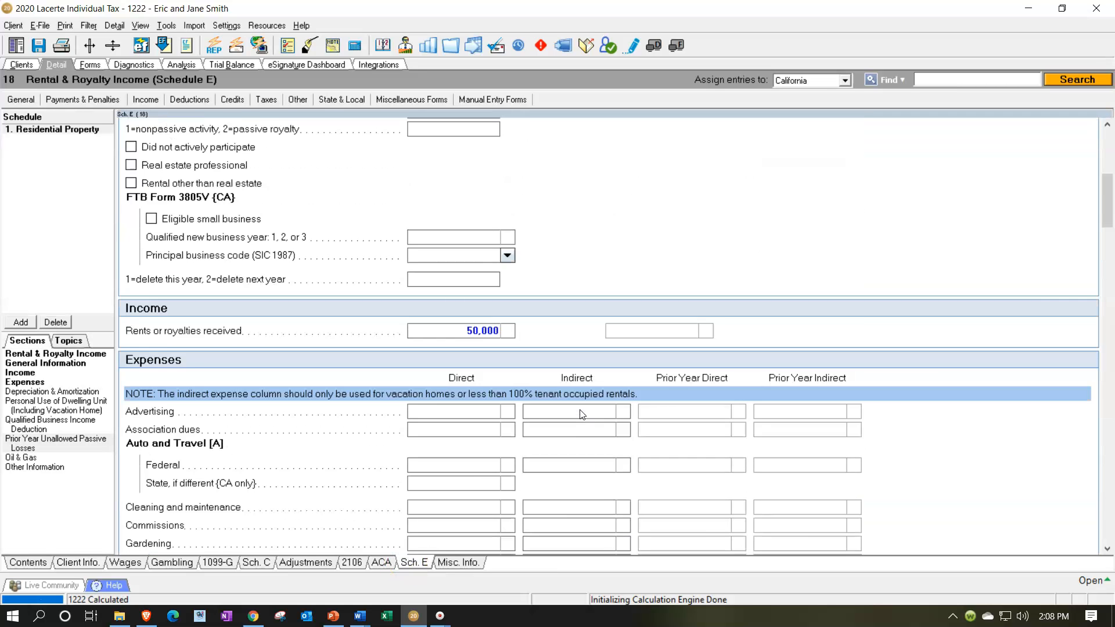
{"action": "scroll", "coordinate": [580, 409], "scroll_direction": "down", "scroll_amount": 1}
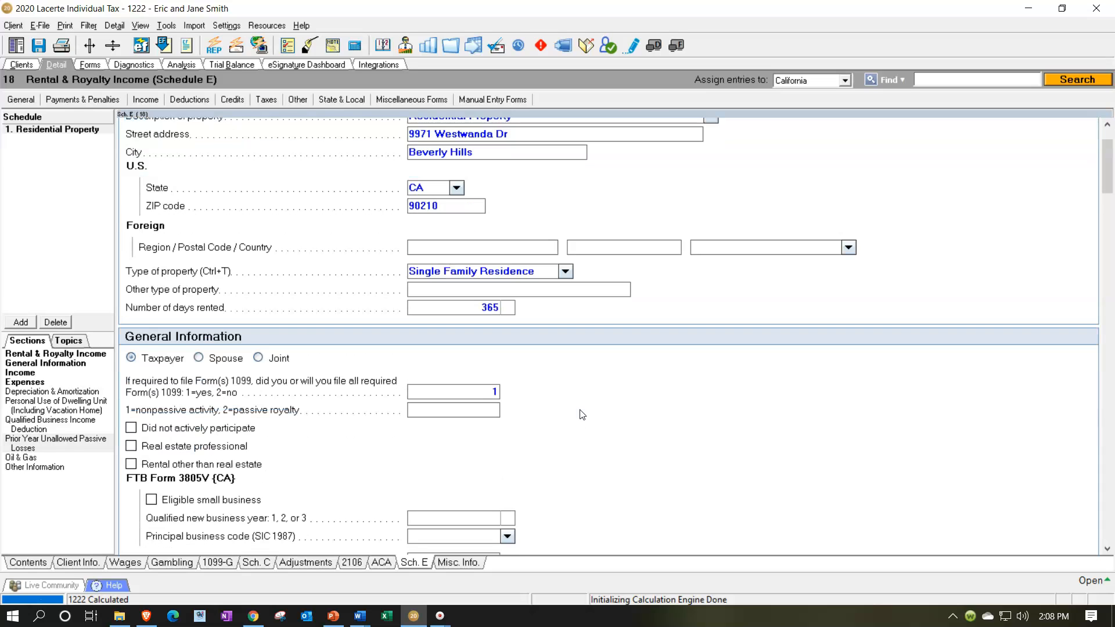
{"action": "left_click", "coordinate": [258, 358]}
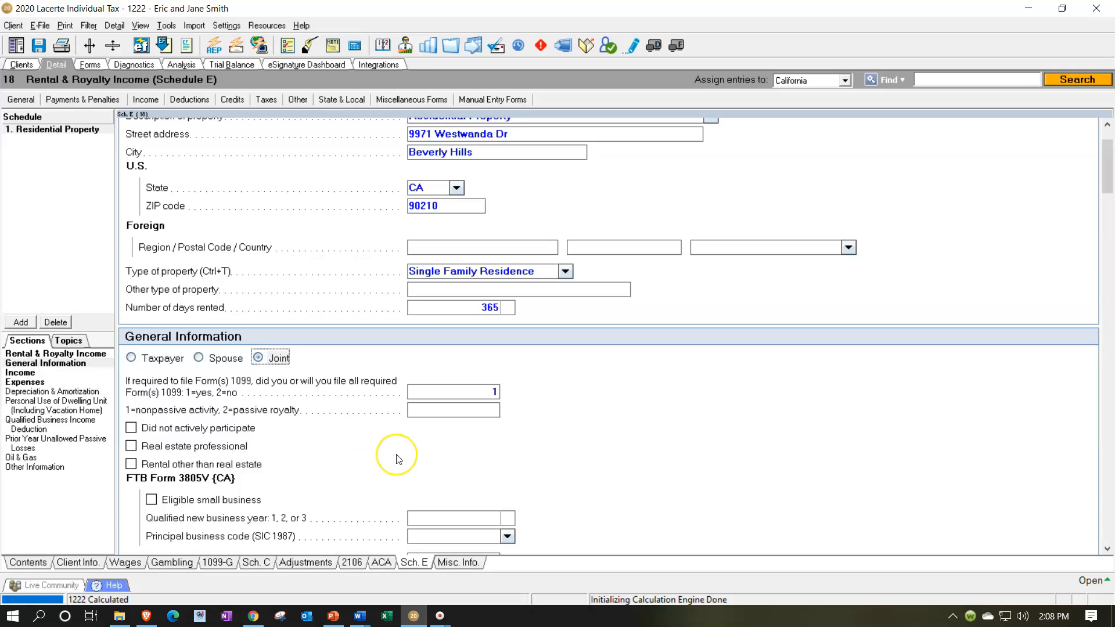
{"action": "scroll", "coordinate": [395, 458], "scroll_direction": "down", "scroll_amount": 1}
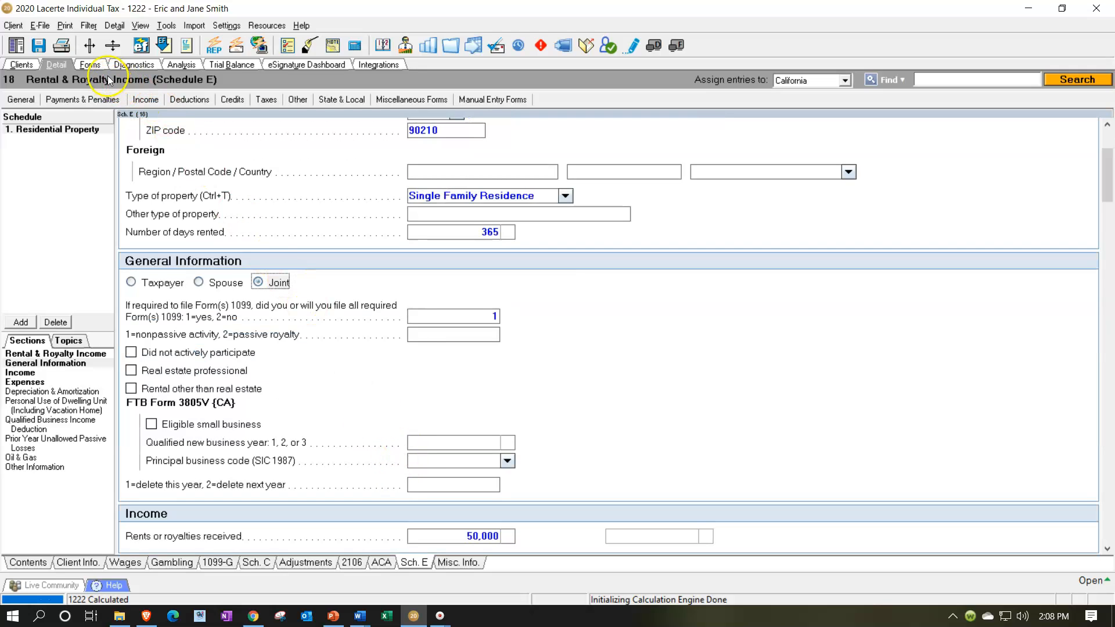
Review the joint return's Schedule E from rents received through the loss totals on lines 21 to 26.
{"action": "left_click", "coordinate": [90, 66]}
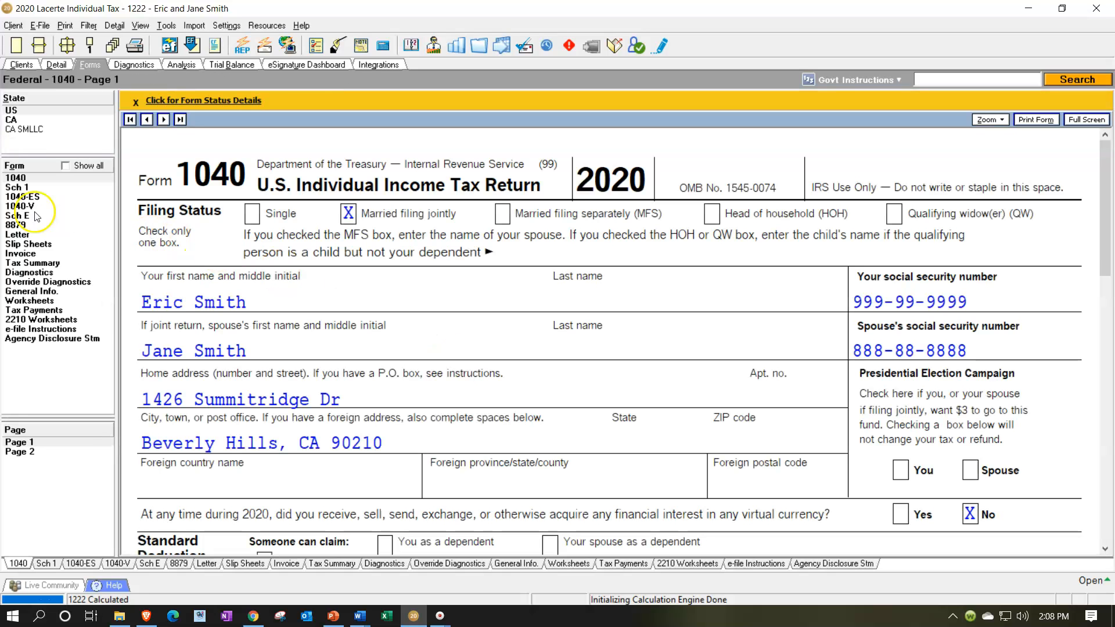
{"action": "left_click", "coordinate": [26, 215]}
{"action": "scroll", "coordinate": [604, 419], "scroll_direction": "down", "scroll_amount": 10}
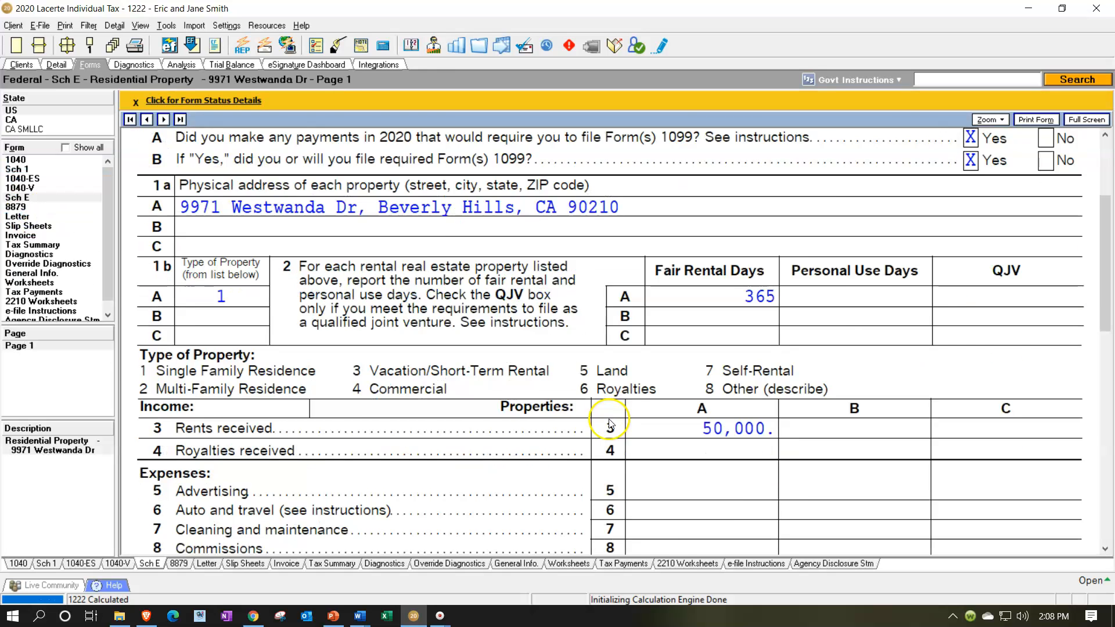
{"action": "scroll", "coordinate": [677, 413], "scroll_direction": "down", "scroll_amount": 3}
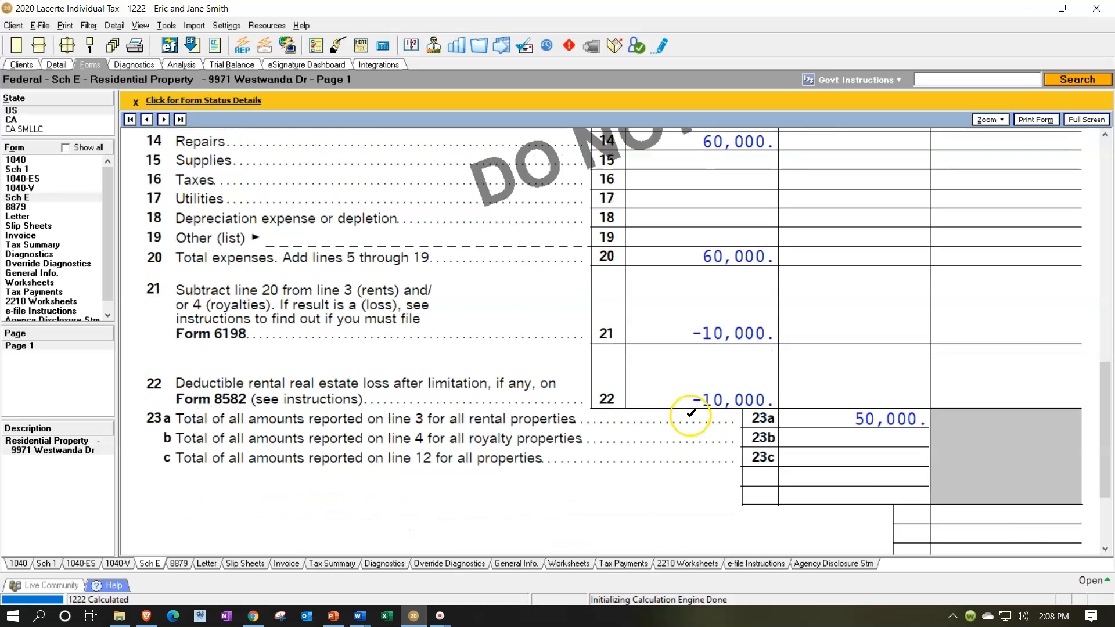
{"action": "scroll", "coordinate": [692, 420], "scroll_direction": "down", "scroll_amount": 3}
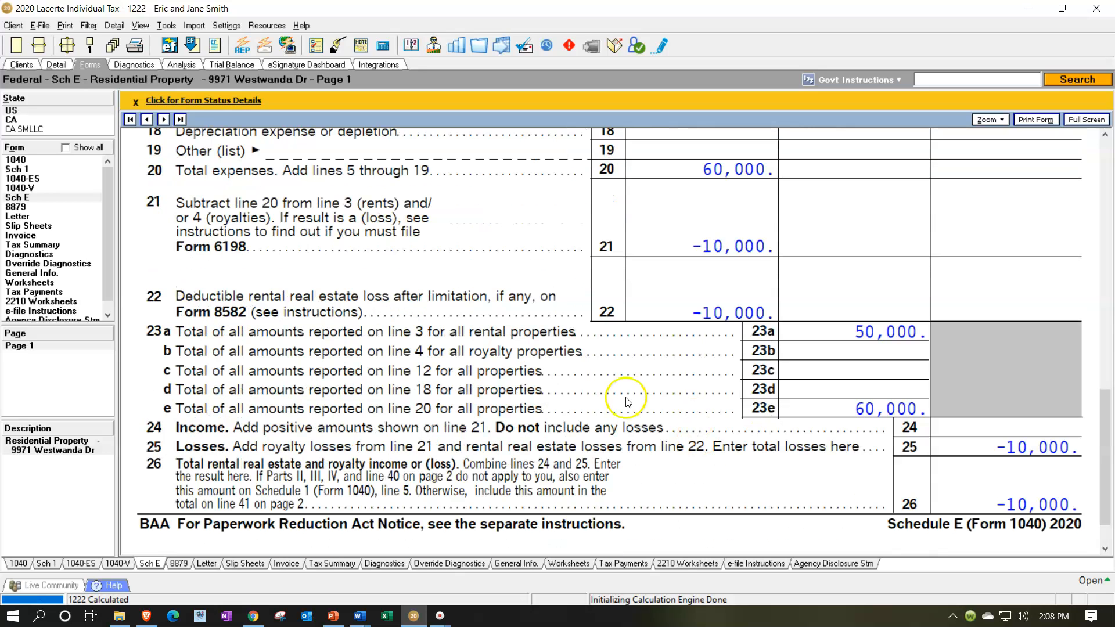
Set the rental property's direct repairs expense to 80,000.
{"action": "left_click", "coordinate": [65, 65]}
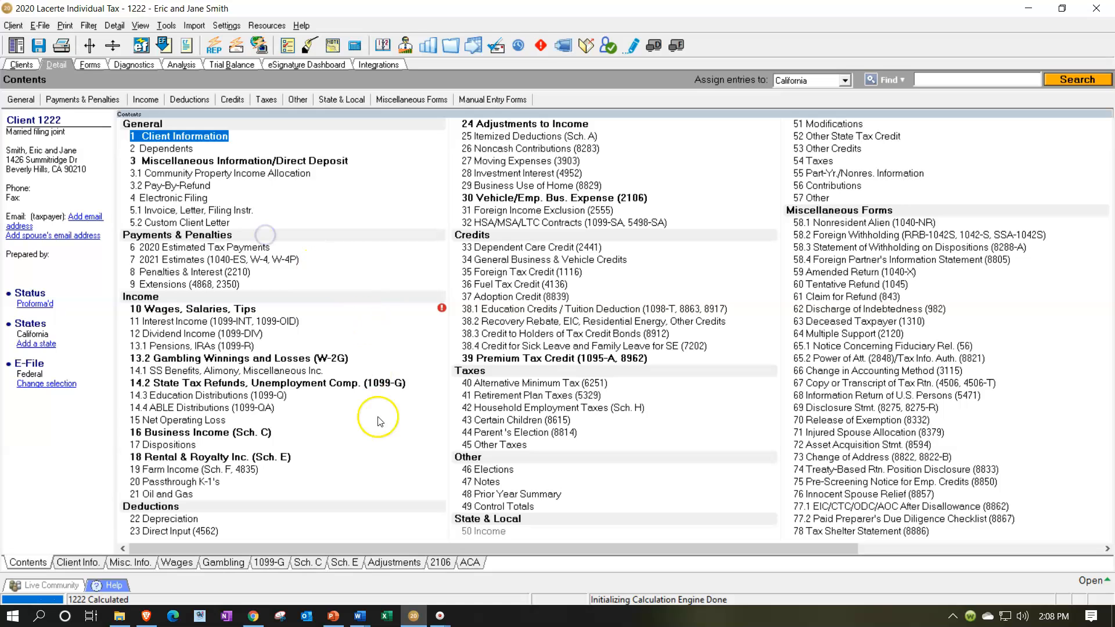
{"action": "left_click", "coordinate": [344, 562]}
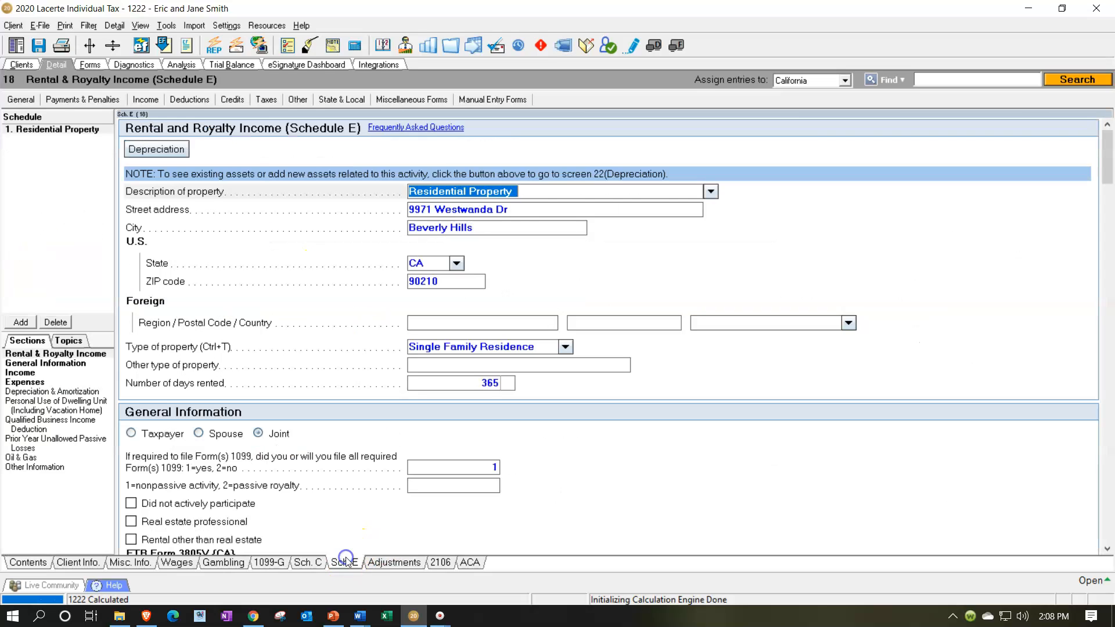
{"action": "scroll", "coordinate": [409, 486], "scroll_direction": "down", "scroll_amount": 5}
{"action": "scroll", "coordinate": [409, 487], "scroll_direction": "down", "scroll_amount": 9}
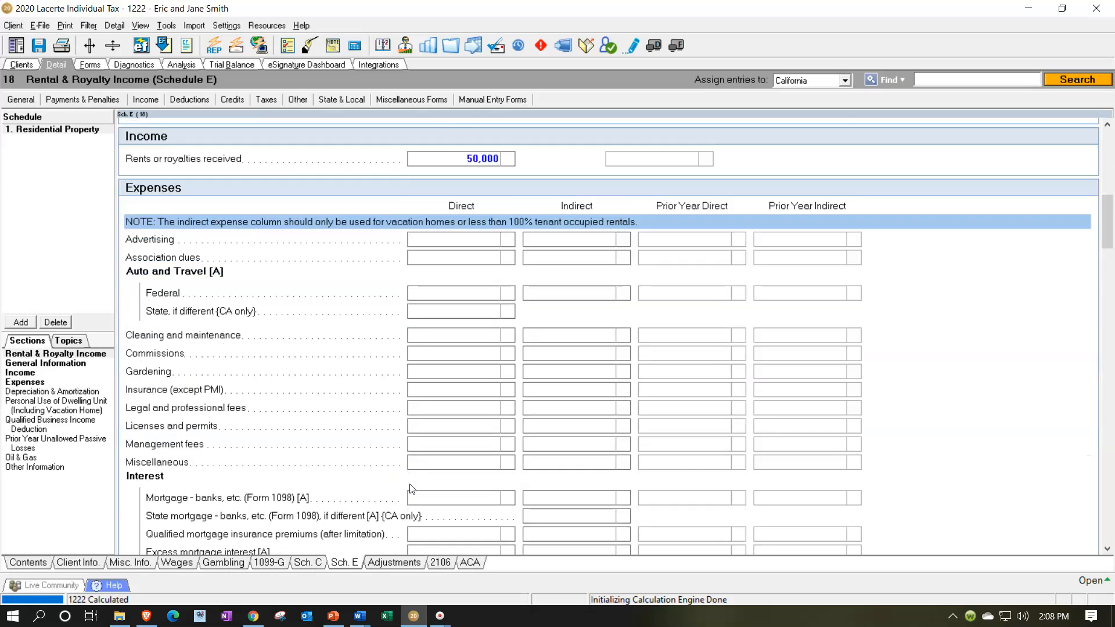
{"action": "left_click", "coordinate": [450, 437]}
{"action": "type", "text": "80,000"}
{"action": "key", "text": "Return"}
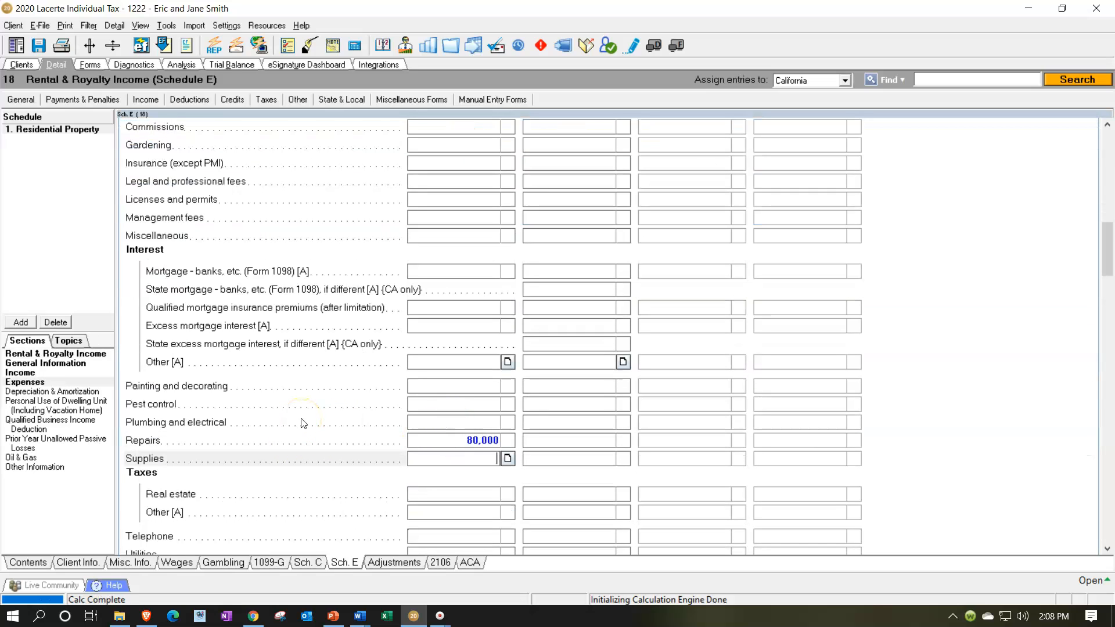
Compare the rental loss on Schedule E line 21 with the deductible loss on line 22 and the totals through line 26.
{"action": "left_click", "coordinate": [84, 64]}
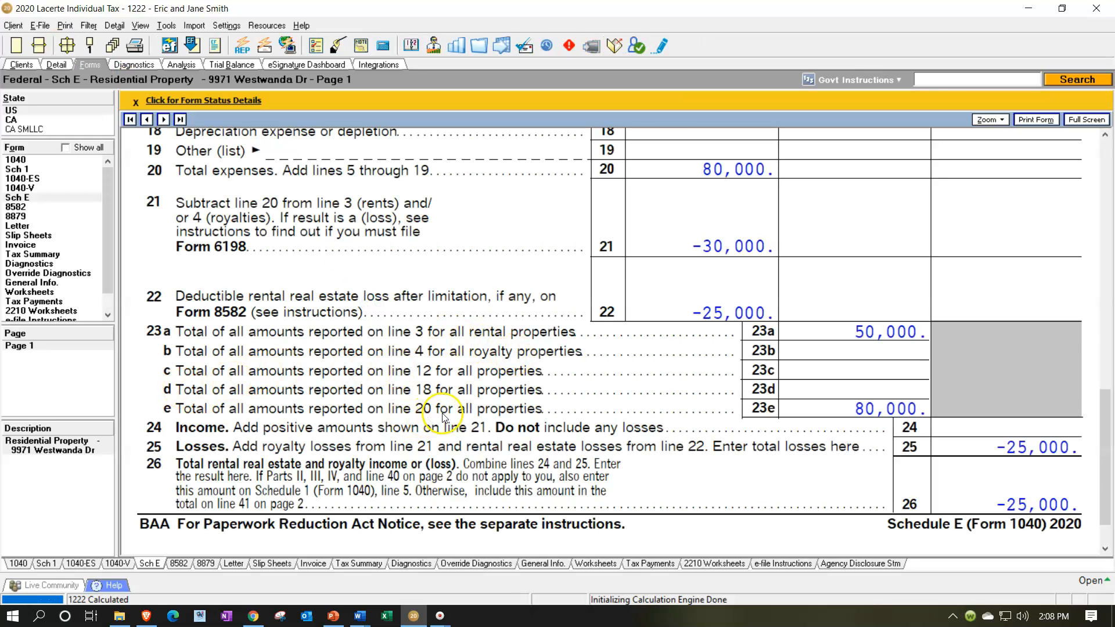
{"action": "scroll", "coordinate": [447, 412], "scroll_direction": "up", "scroll_amount": 3}
{"action": "scroll", "coordinate": [677, 329], "scroll_direction": "down", "scroll_amount": 5}
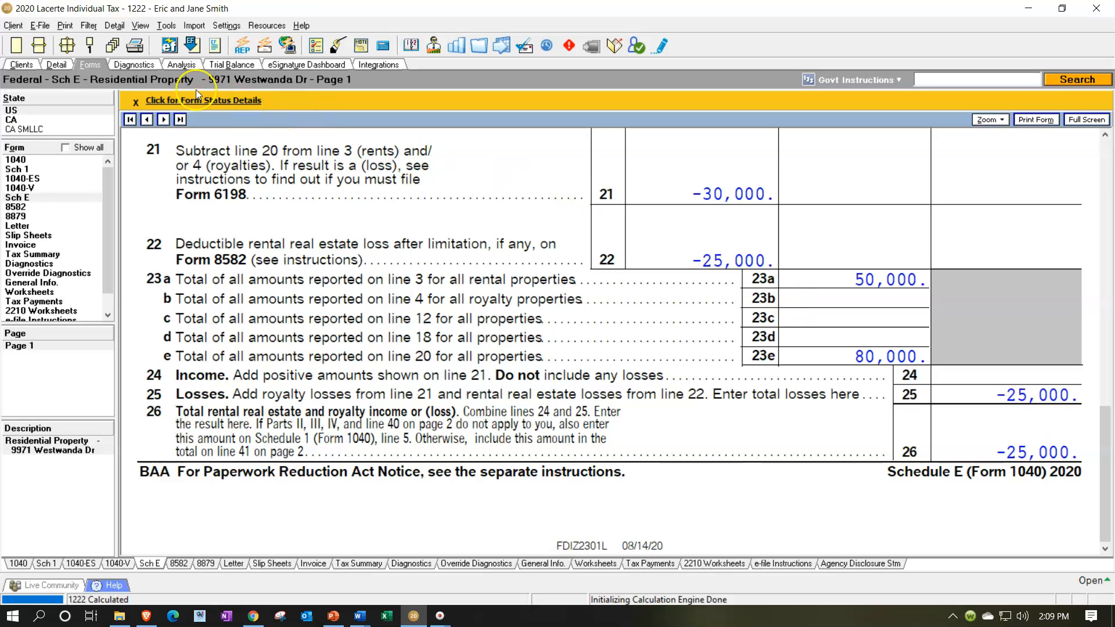
Check the property's ownership, participation and real estate professional settings, and return to its Schedule E form.
{"action": "left_click", "coordinate": [56, 64]}
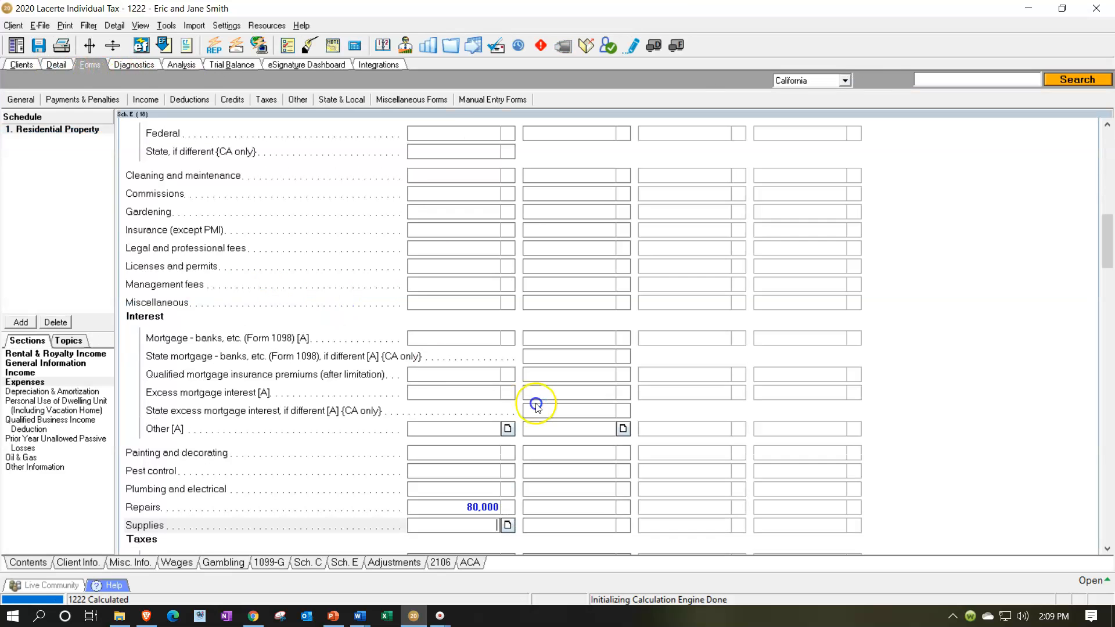
{"action": "scroll", "coordinate": [535, 403], "scroll_direction": "up", "scroll_amount": 10}
{"action": "scroll", "coordinate": [535, 402], "scroll_direction": "up", "scroll_amount": 3}
{"action": "scroll", "coordinate": [535, 403], "scroll_direction": "down", "scroll_amount": 1}
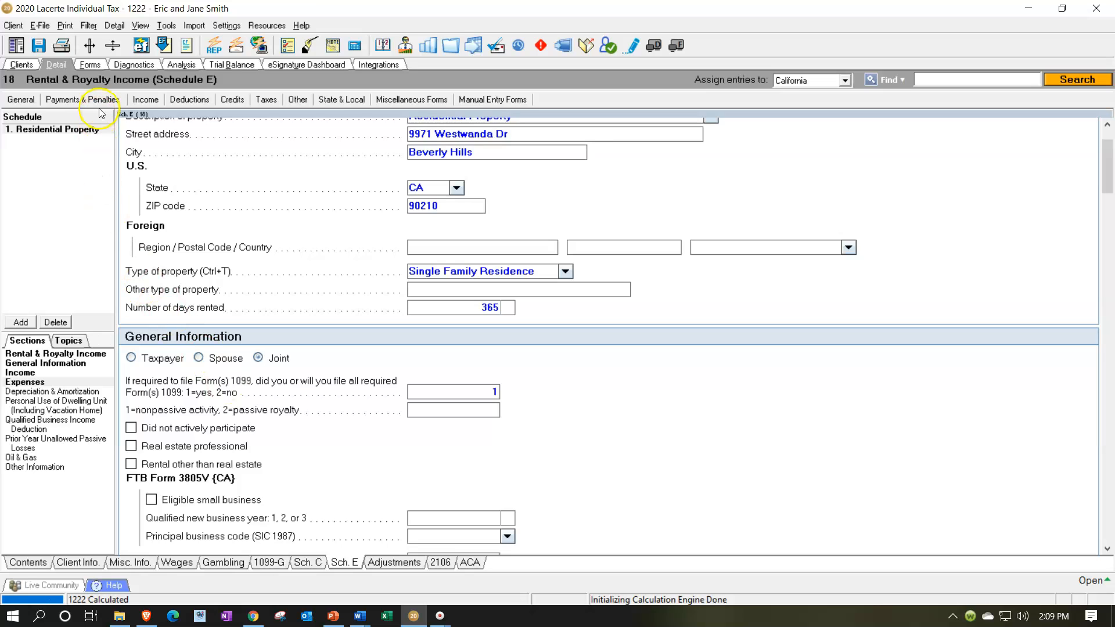
{"action": "left_click", "coordinate": [91, 65]}
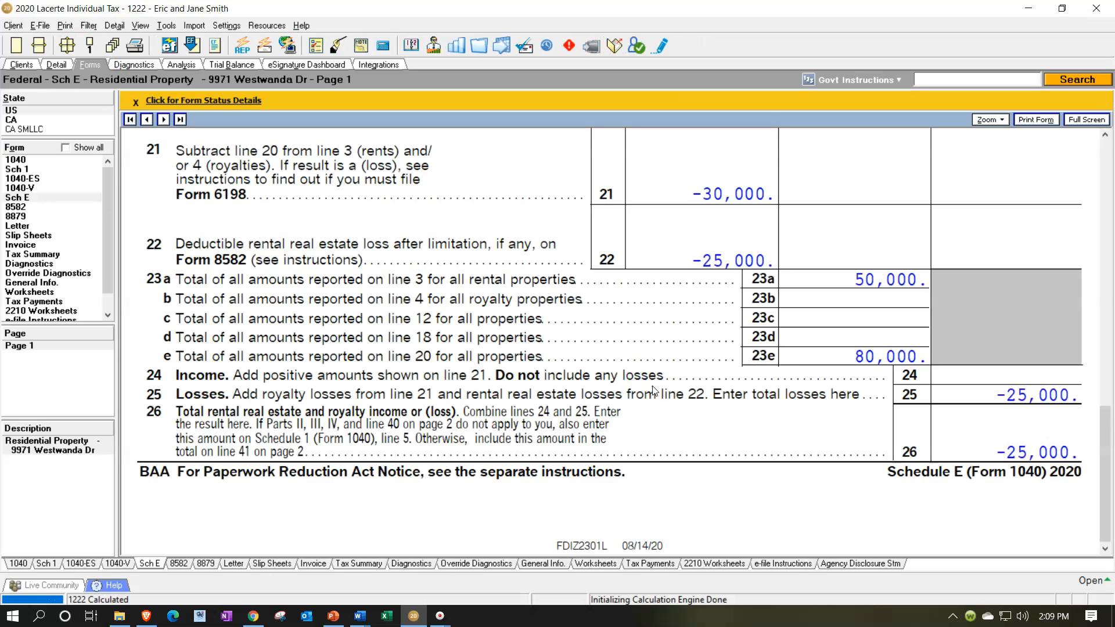